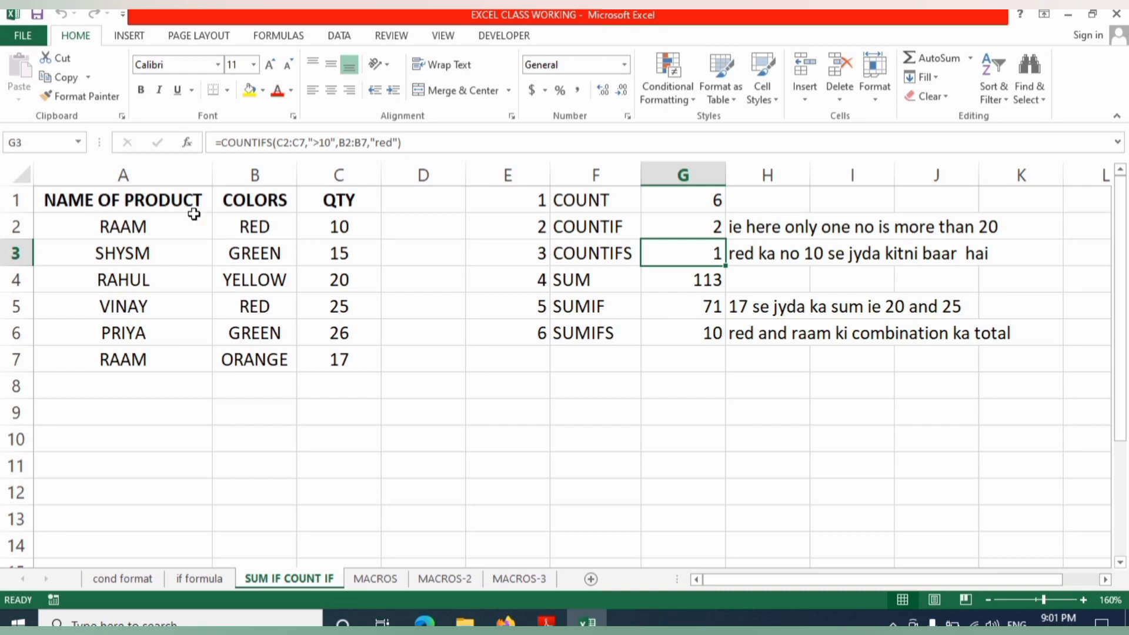
# - Review the data table's three headers and the entries under NAME OF PRODUCT, COLORS and QTY
pyautogui.click(118, 200)
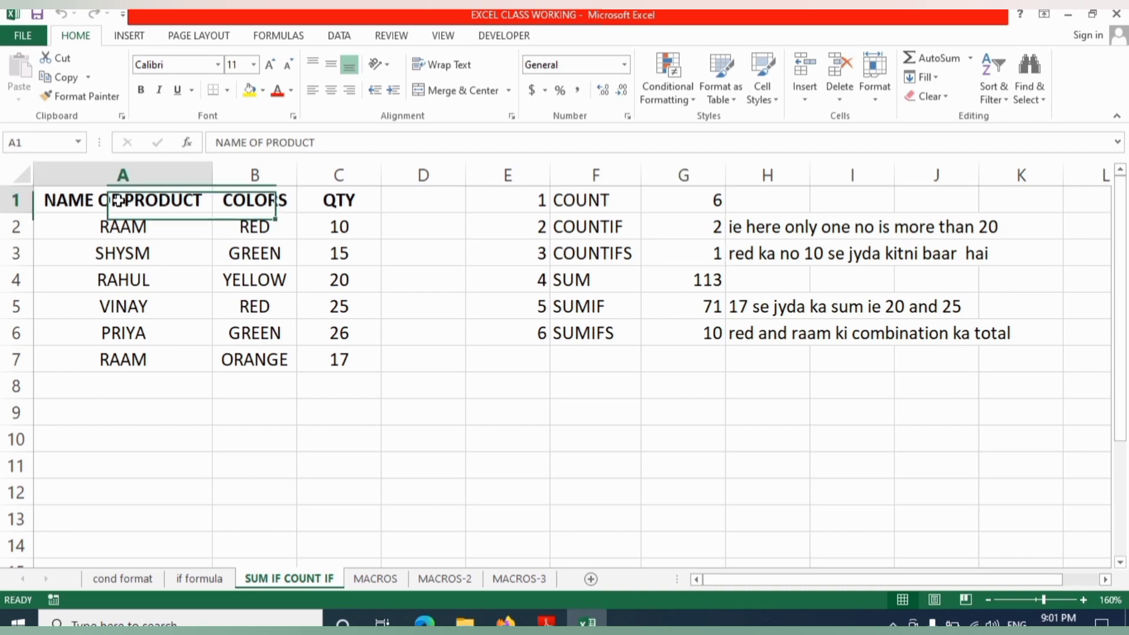
pyautogui.click(260, 201)
pyautogui.click(356, 202)
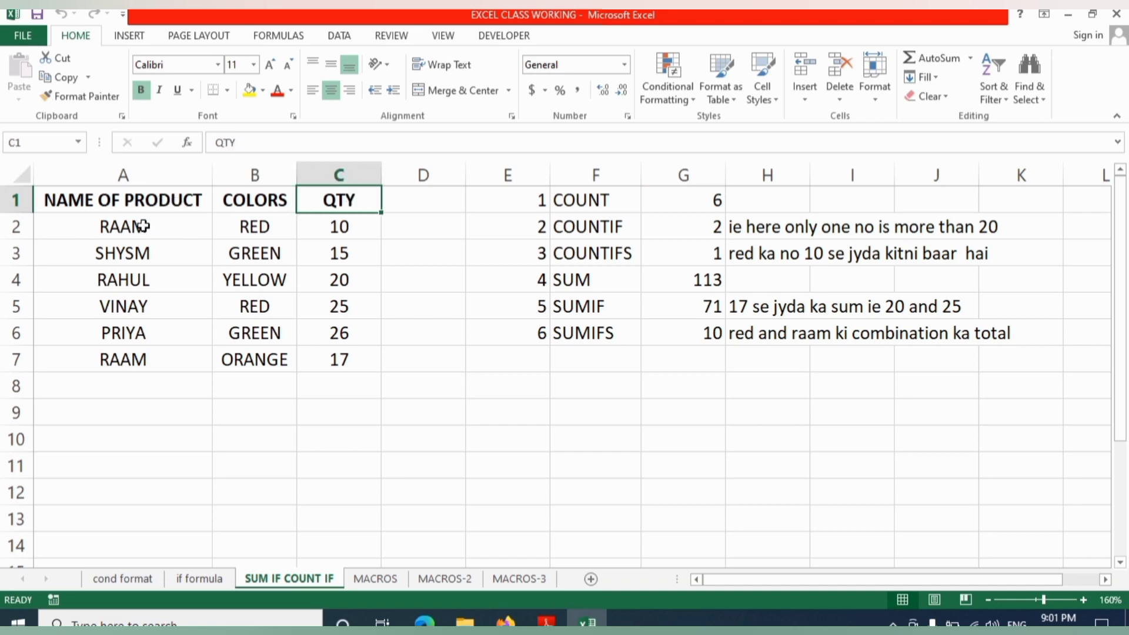
pyautogui.moveTo(141, 227); pyautogui.dragTo(138, 362)
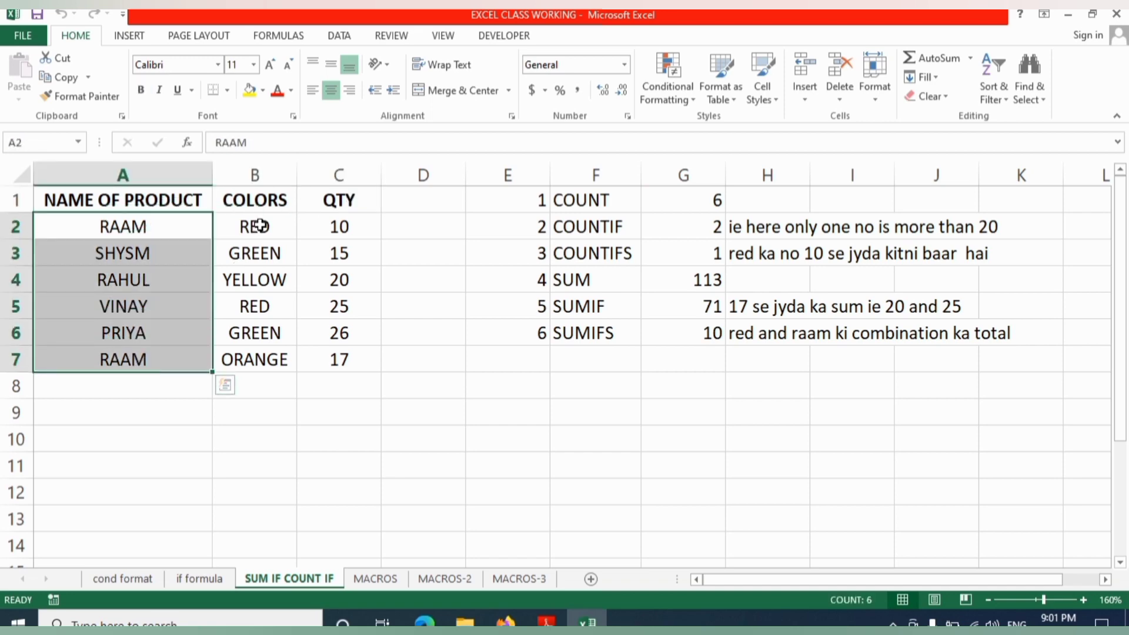
pyautogui.click(144, 227)
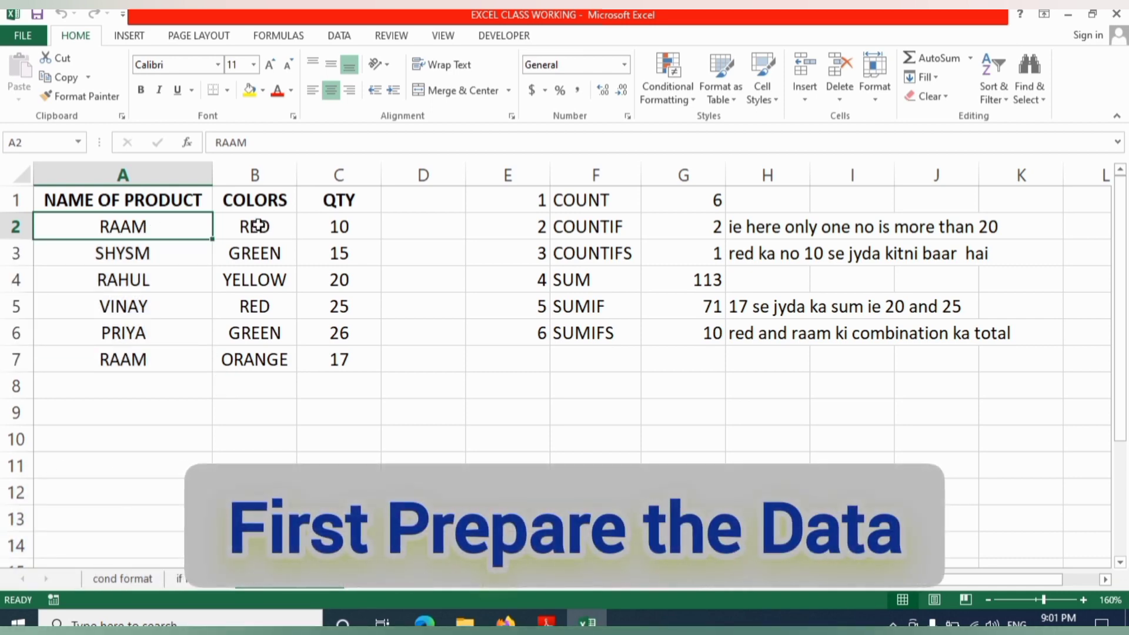
pyautogui.moveTo(257, 227); pyautogui.dragTo(262, 359)
pyautogui.moveTo(353, 227); pyautogui.dragTo(359, 351)
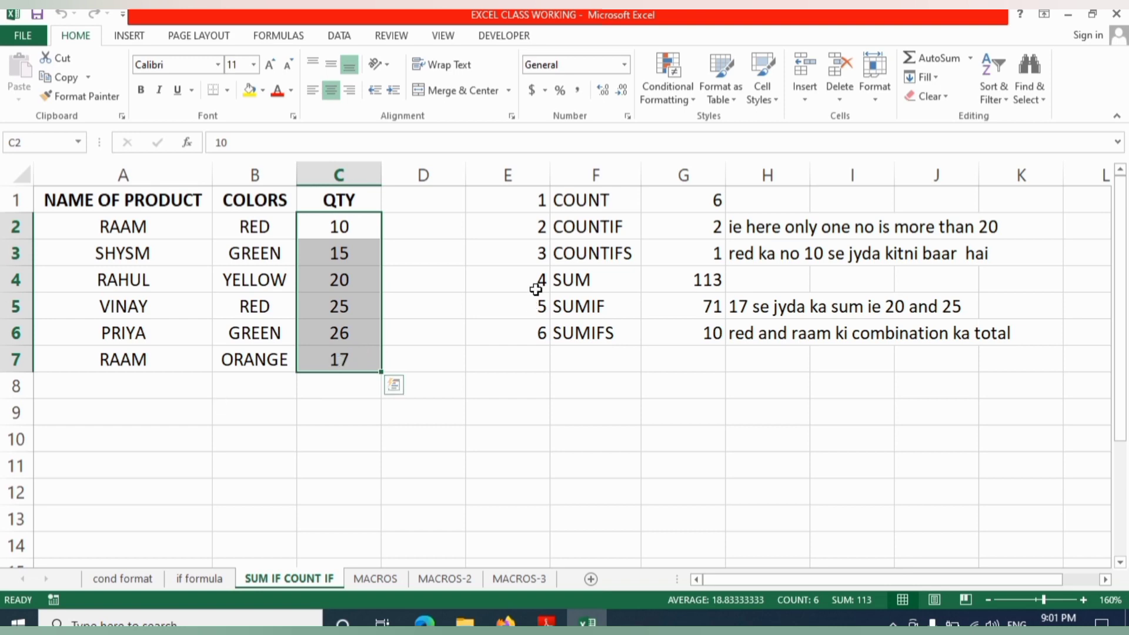
# - Go through the list of function names in column F, from COUNT to SUMIFS
pyautogui.click(578, 200)
pyautogui.click(586, 226)
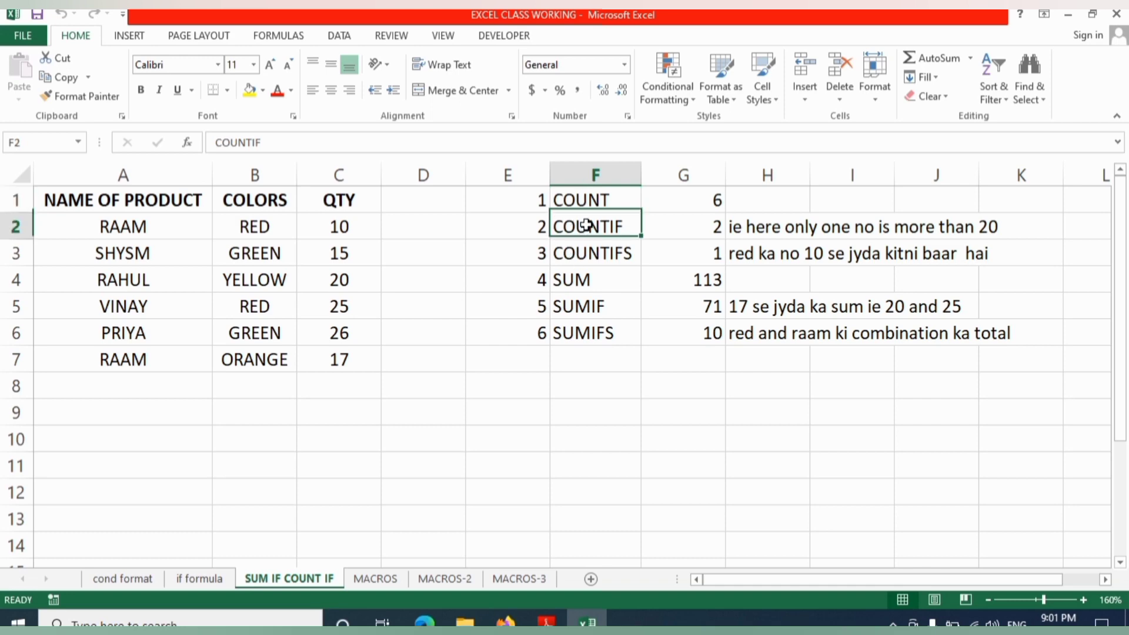
pyautogui.click(588, 256)
pyautogui.click(587, 286)
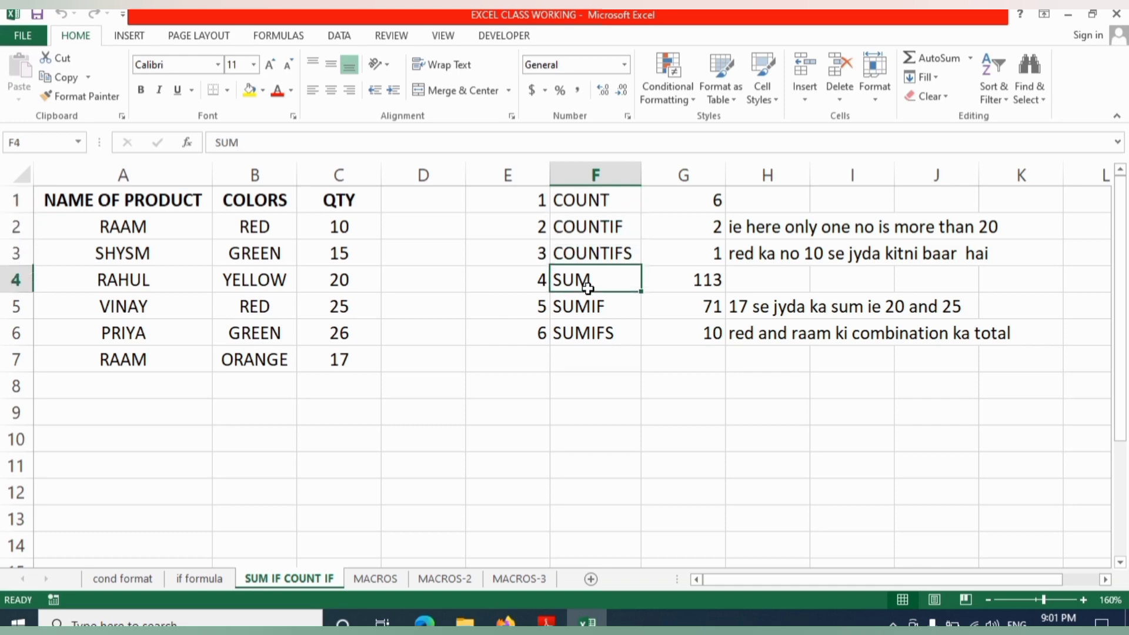
pyautogui.click(590, 335)
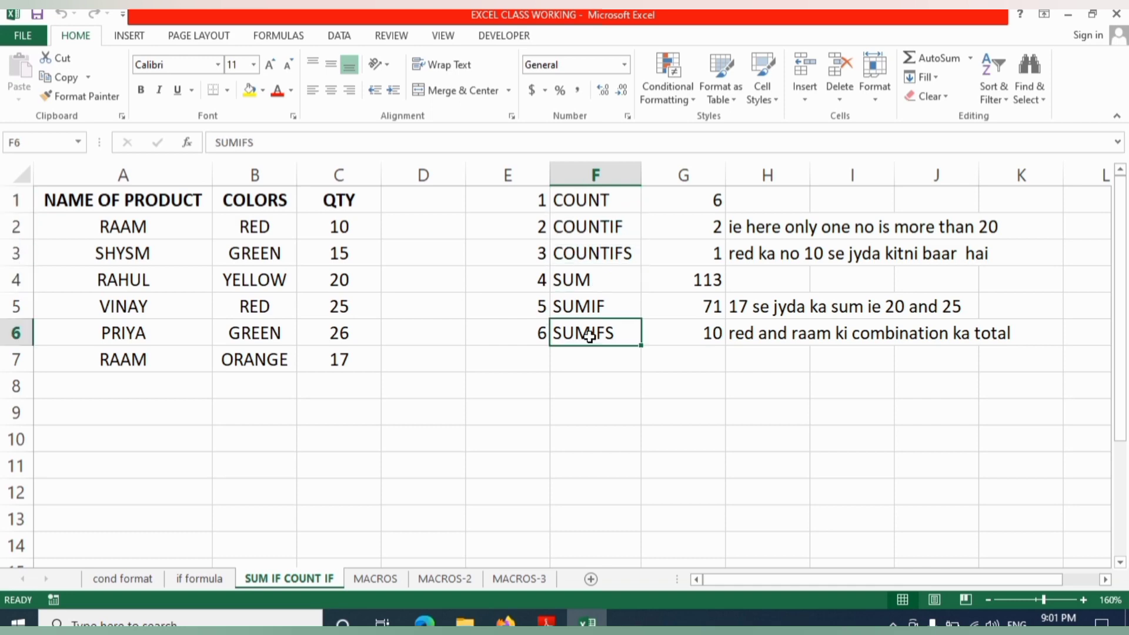
pyautogui.click(593, 202)
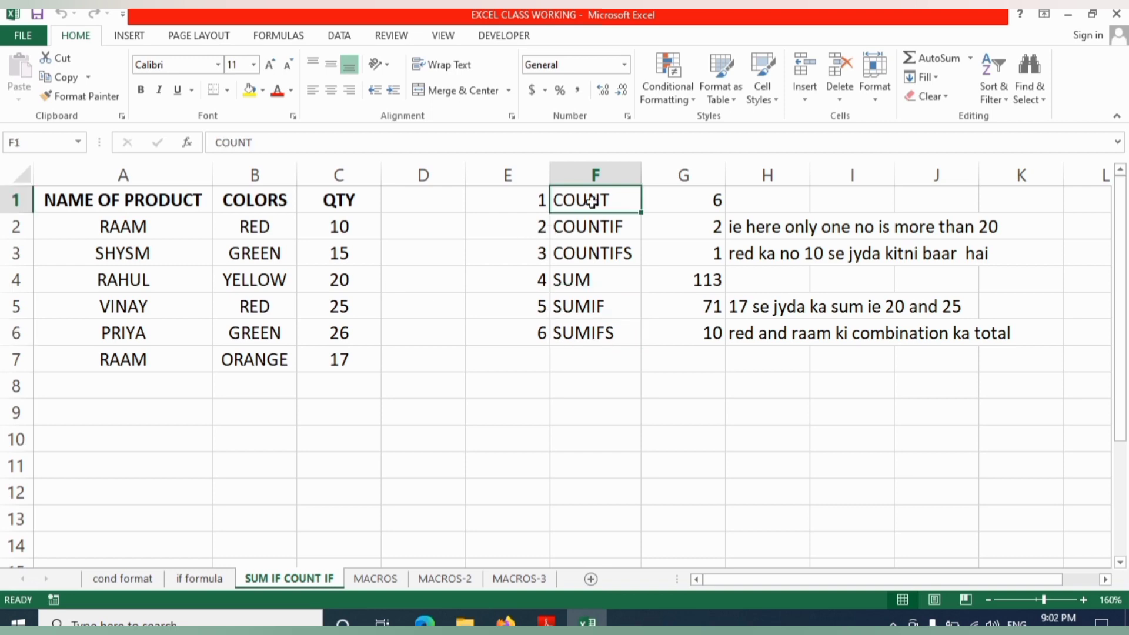
pyautogui.click(474, 327)
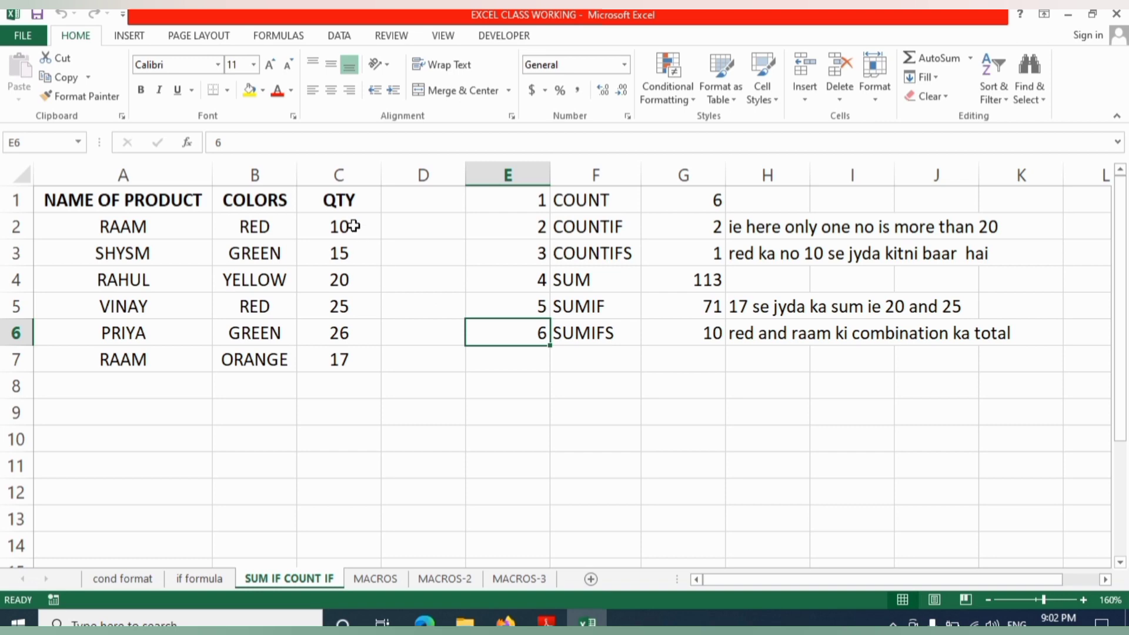
# - Examine the QTY, COLORS and product name columns again as source ranges for the functions
pyautogui.moveTo(353, 226); pyautogui.dragTo(356, 353)
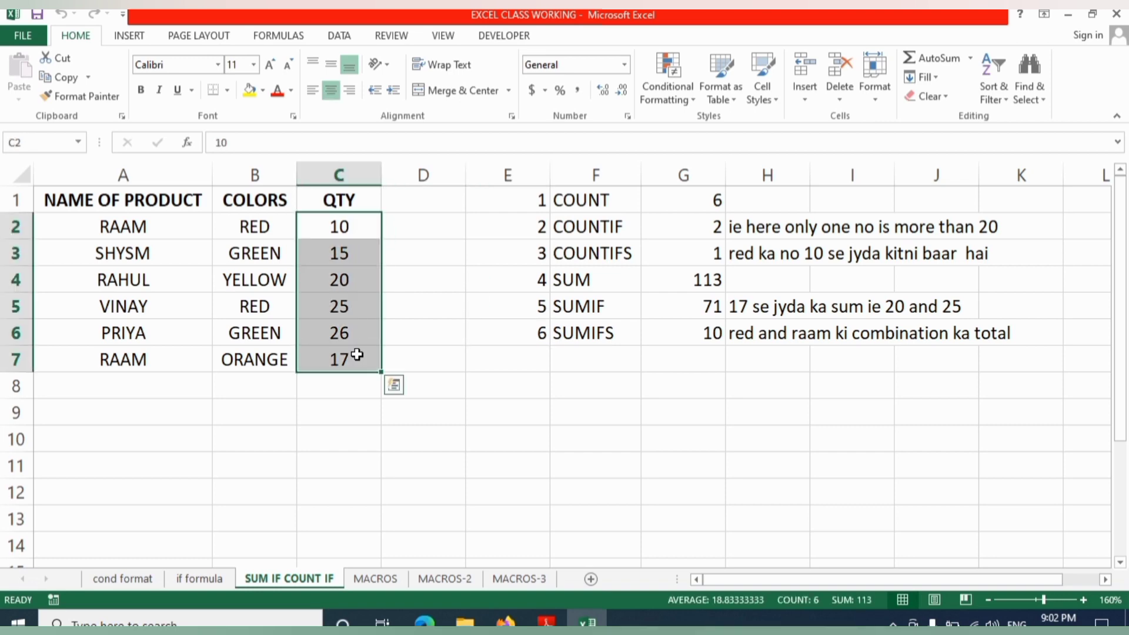
pyautogui.moveTo(265, 227); pyautogui.dragTo(276, 375)
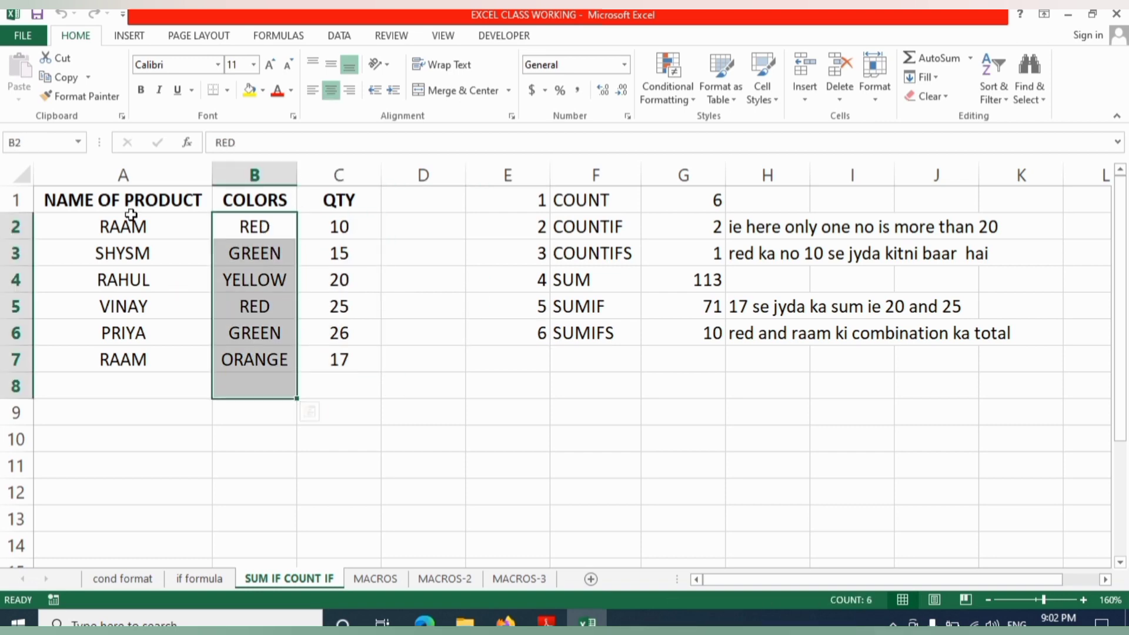
pyautogui.moveTo(131, 215); pyautogui.dragTo(131, 359)
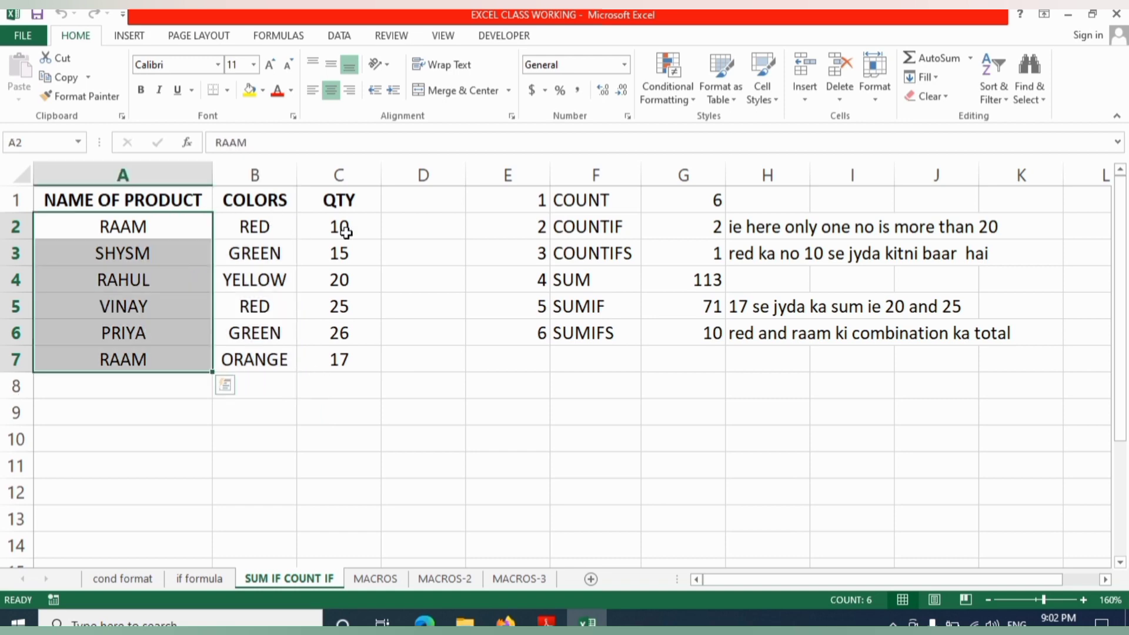
pyautogui.keyDown('shift'); pyautogui.click(329, 228); pyautogui.keyUp('shift')
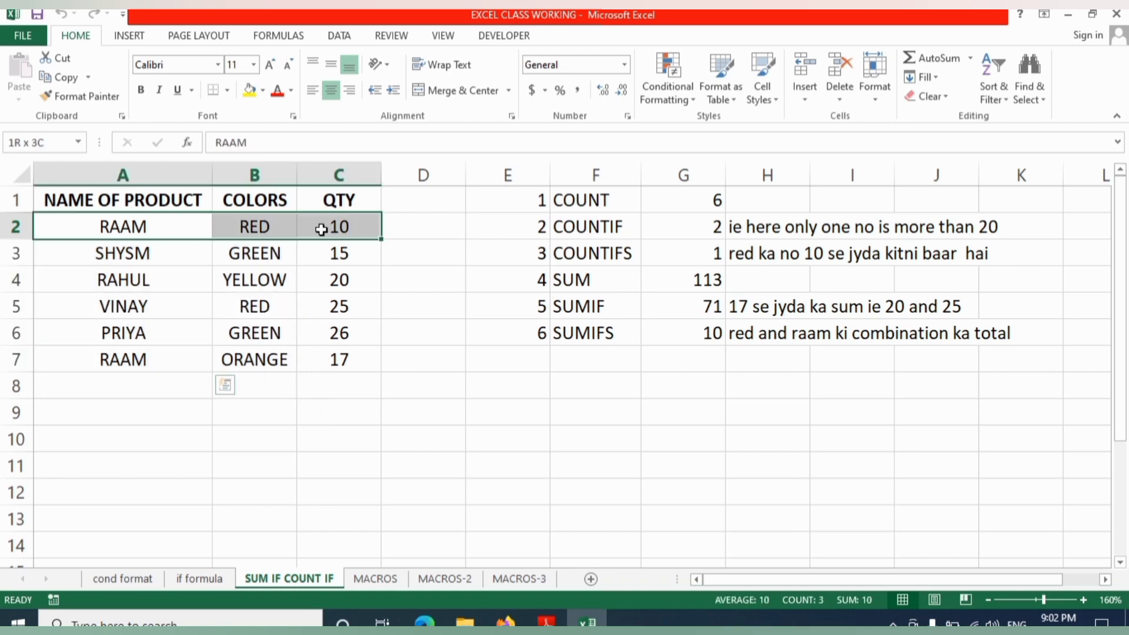
pyautogui.moveTo(277, 230); pyautogui.dragTo(279, 363)
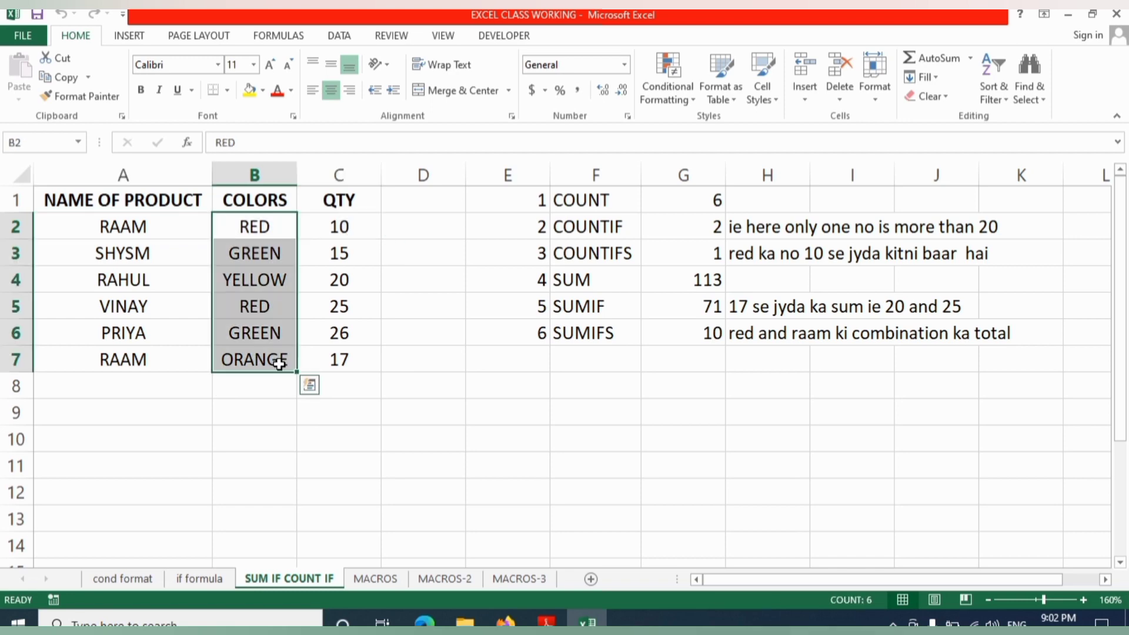
pyautogui.click(424, 333)
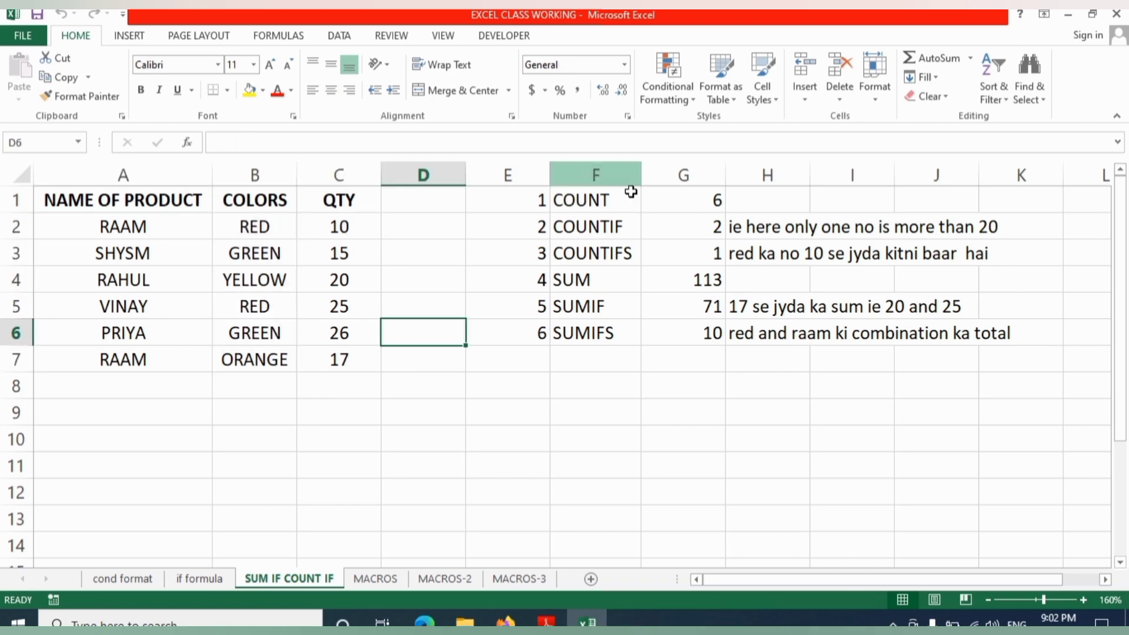
# - Examine the example COUNT formula in G1 and the quantity range C2:C7 it refers to
pyautogui.click(691, 205)
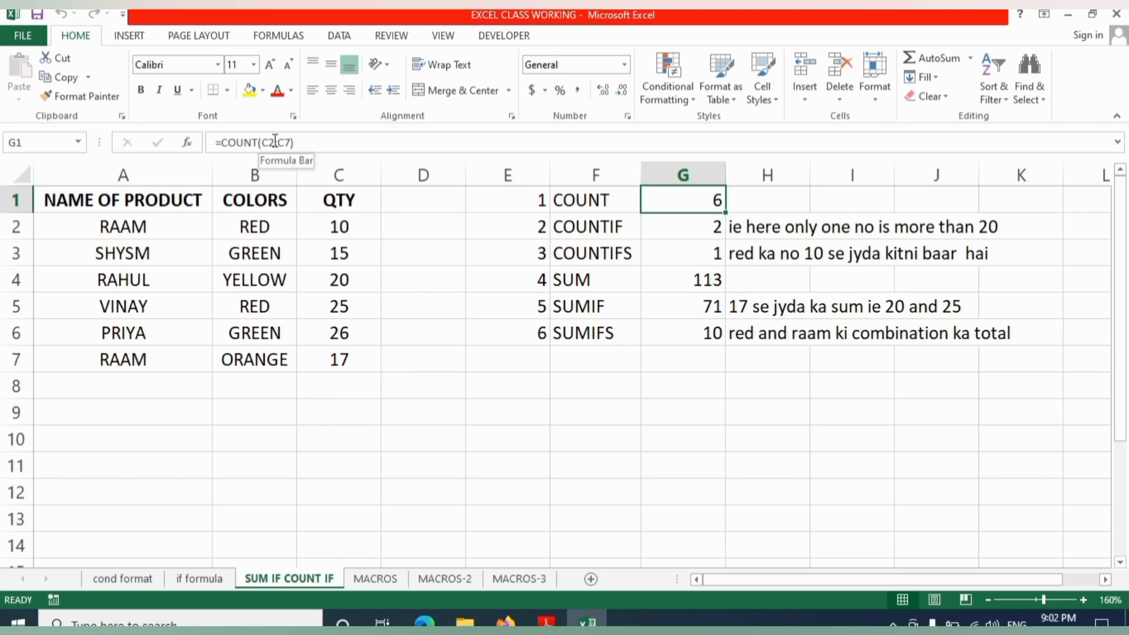
pyautogui.click(390, 229)
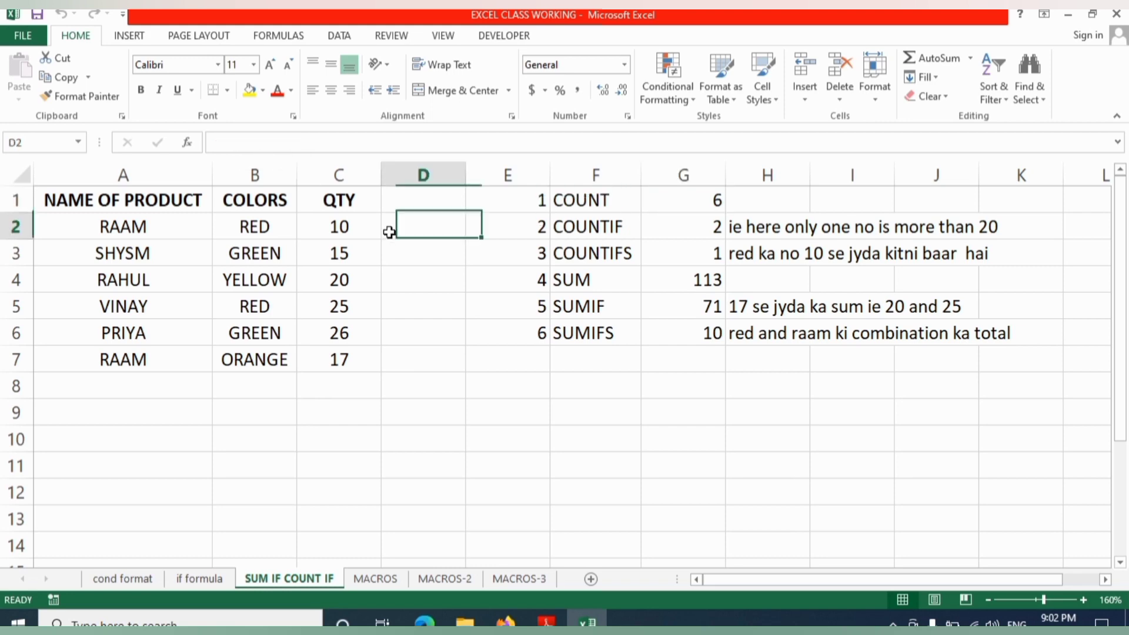
pyautogui.click(347, 226)
pyautogui.click(363, 276)
pyautogui.moveTo(359, 220); pyautogui.dragTo(362, 361)
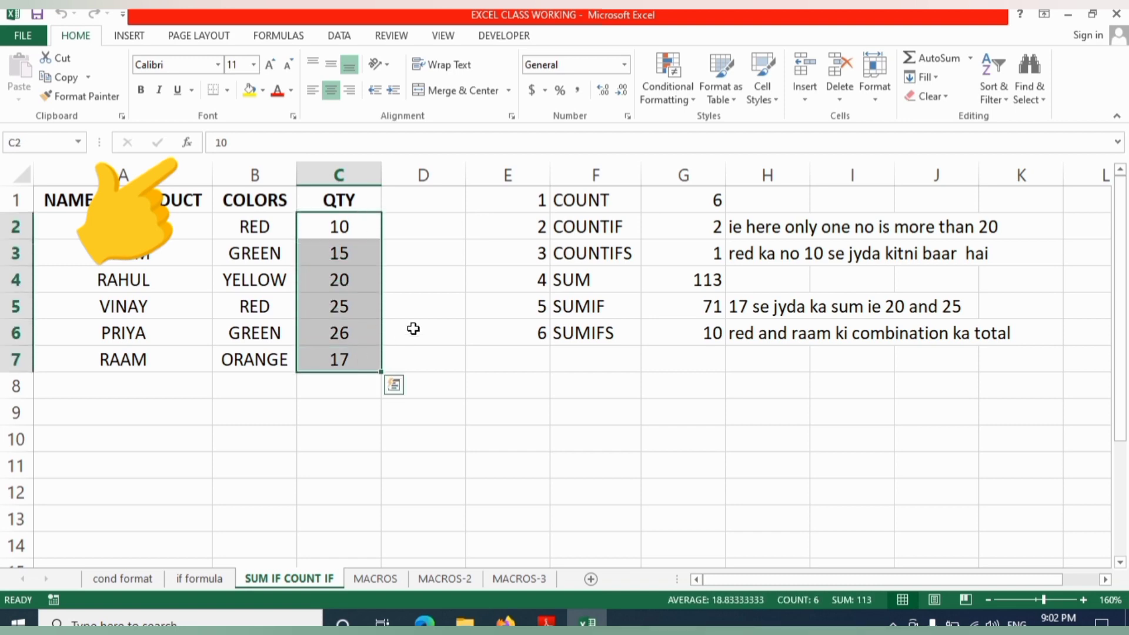
pyautogui.click(709, 200)
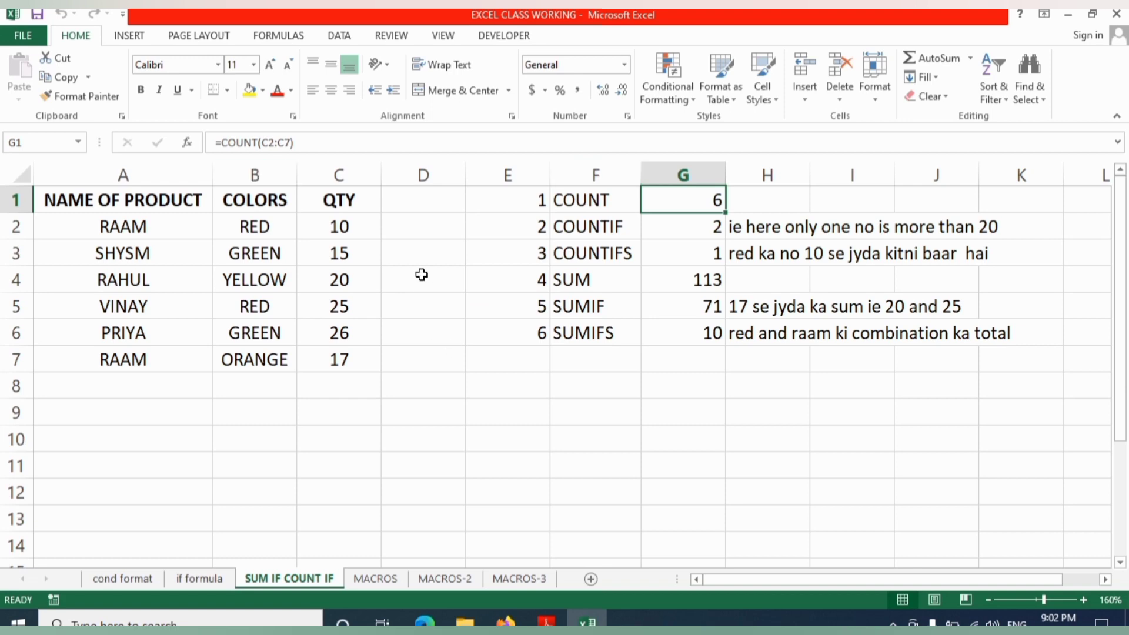
# - Enter the formula =COUNT(C2:C7) in cell D2 to count the quantities
pyautogui.click(397, 226)
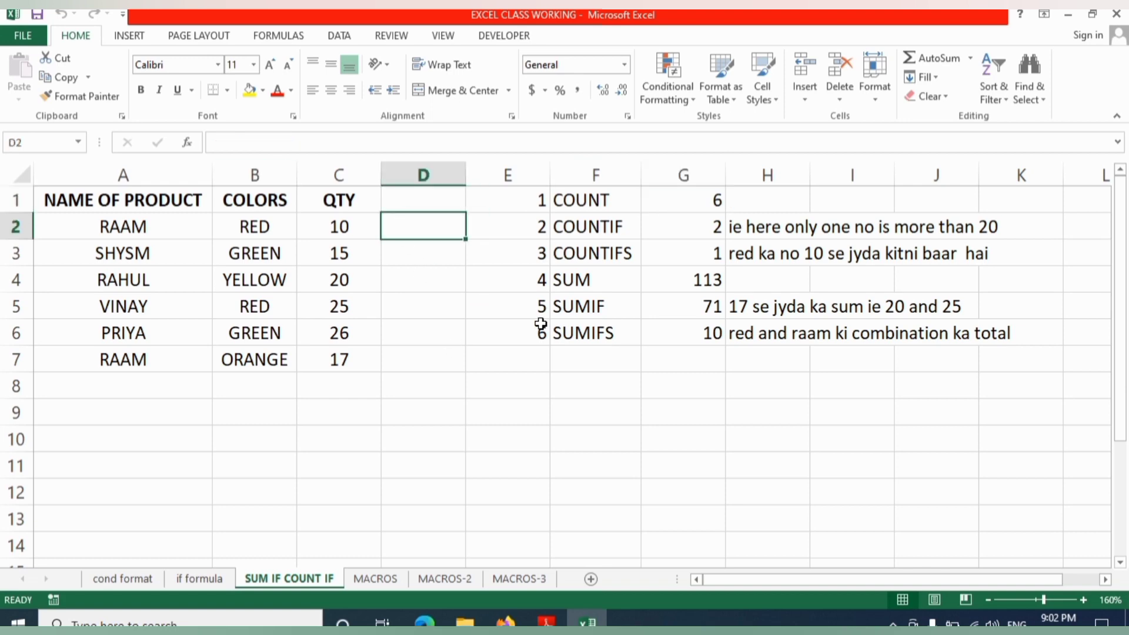
pyautogui.write('=coun')
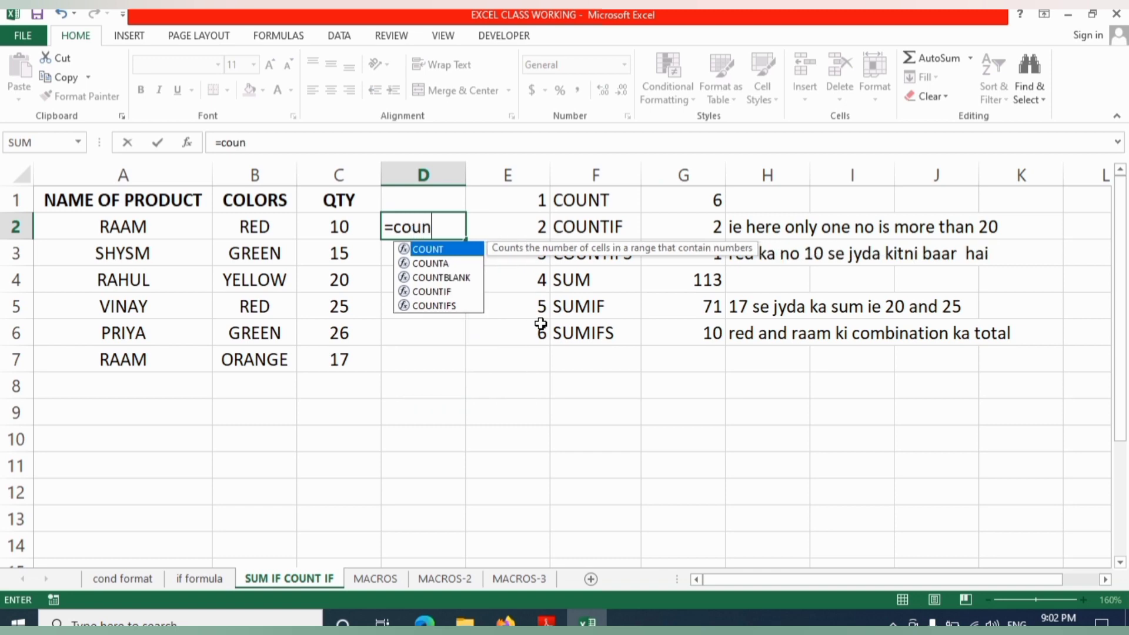
pyautogui.write('t(')
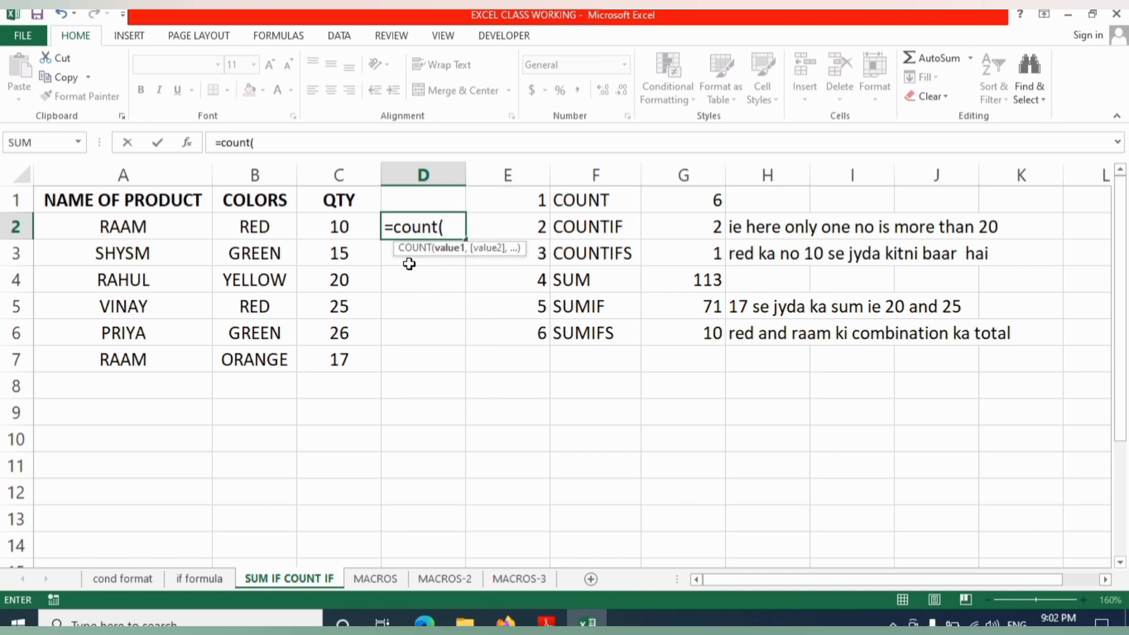
pyautogui.moveTo(339, 227); pyautogui.dragTo(341, 365)
pyautogui.write(')')
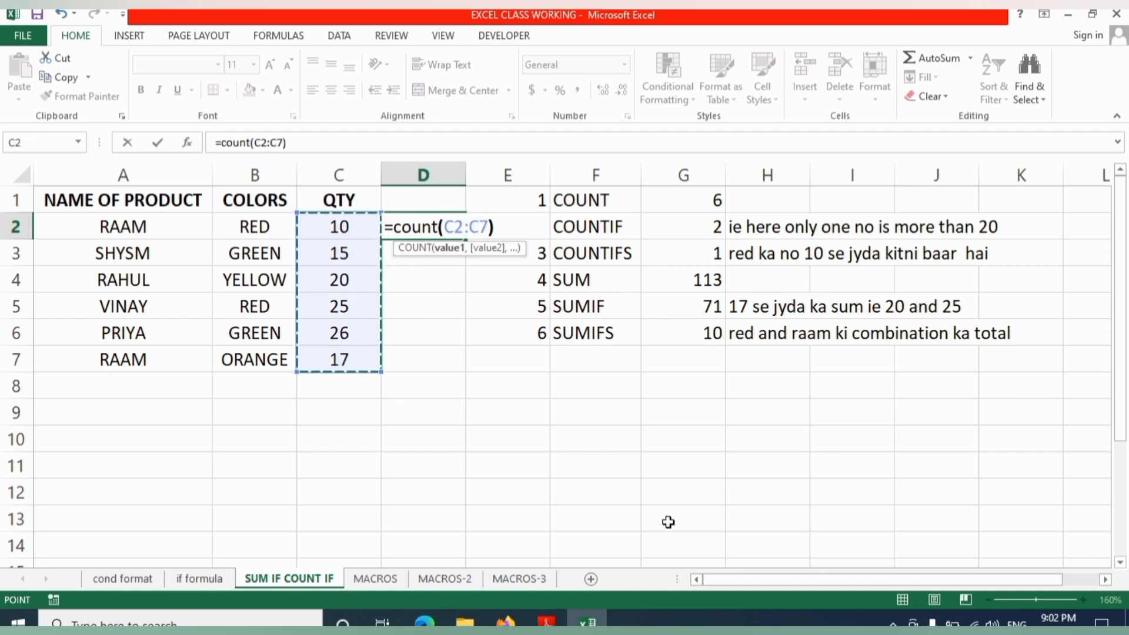
pyautogui.press('Return')
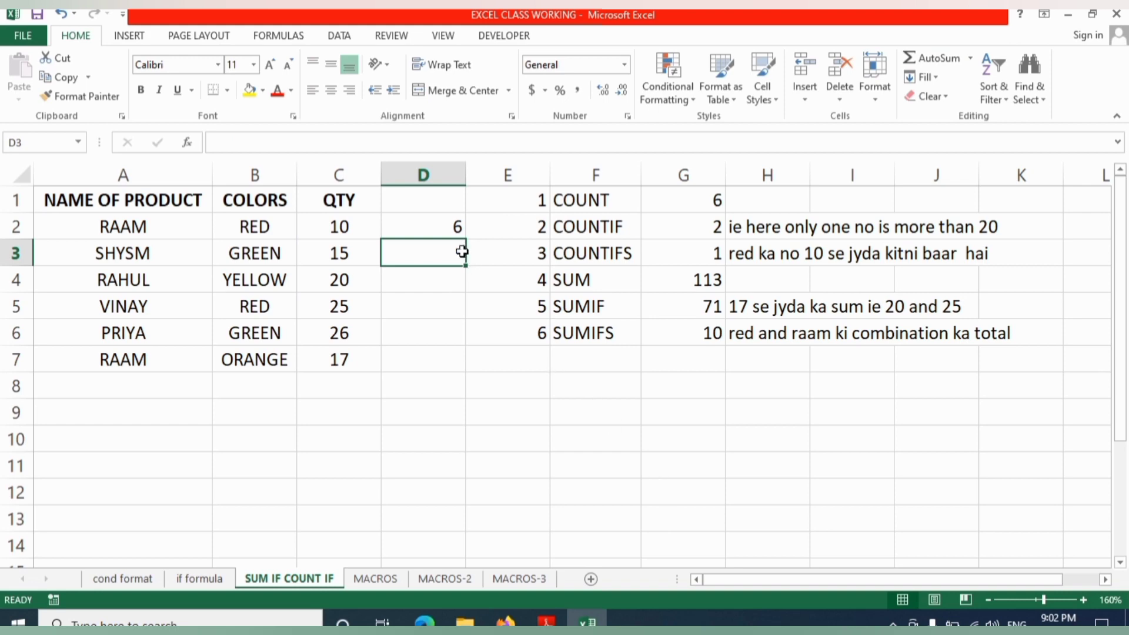
# - Examine the example COUNTIF formula in G2 and the quantity range C2:C7 it evaluates
pyautogui.click(605, 225)
pyautogui.click(682, 229)
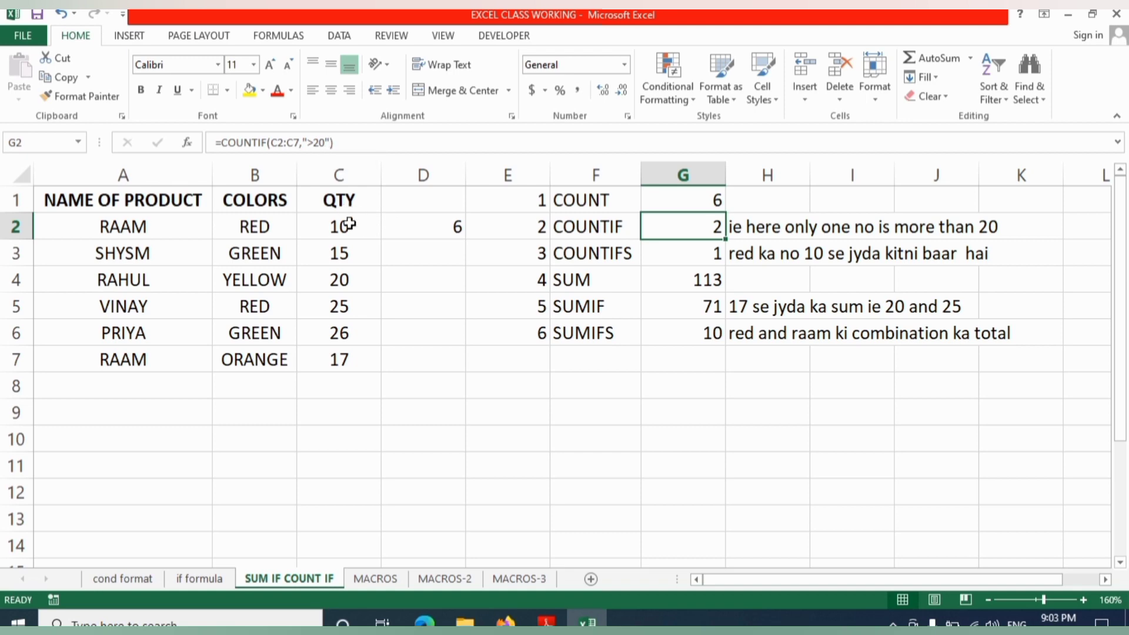
pyautogui.moveTo(348, 224); pyautogui.dragTo(351, 355)
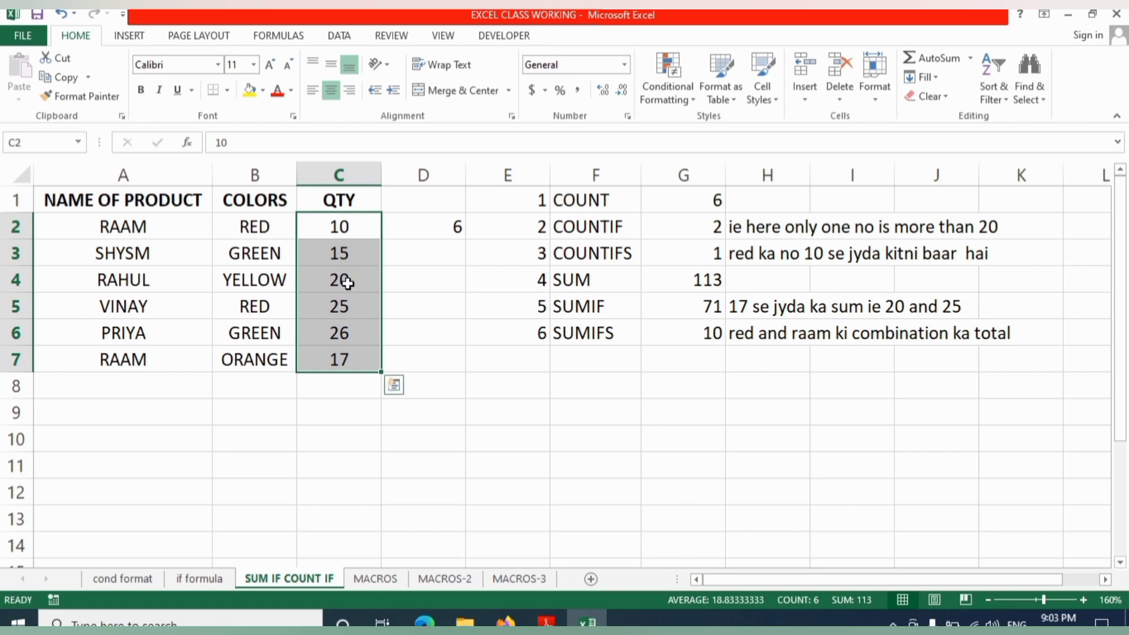
pyautogui.click(436, 332)
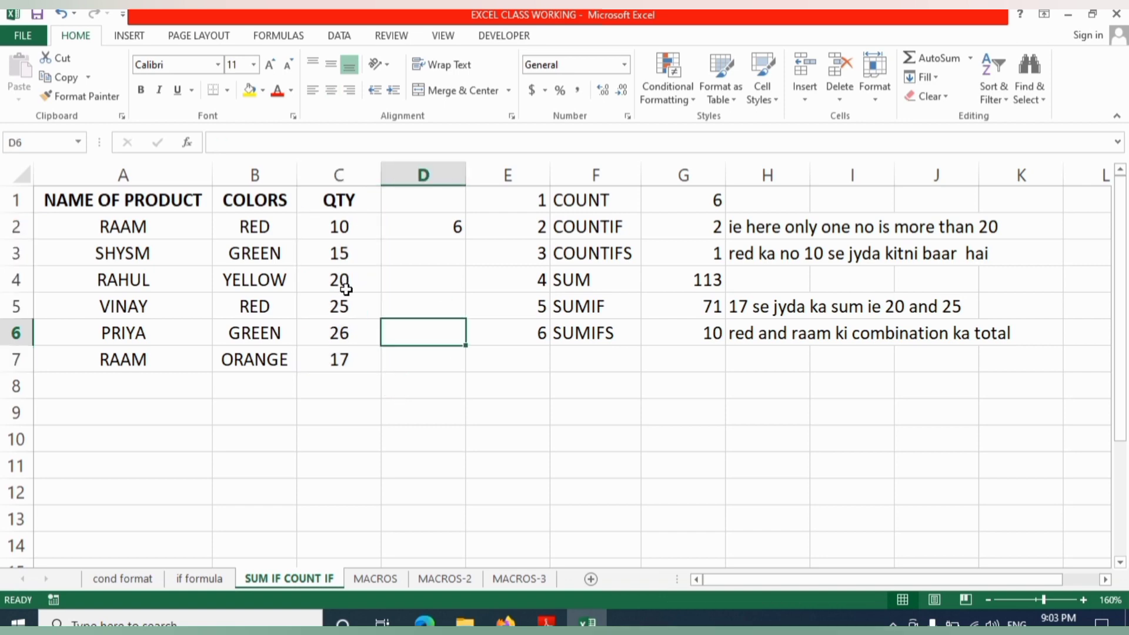
pyautogui.moveTo(340, 227); pyautogui.dragTo(342, 360)
pyautogui.click(459, 285)
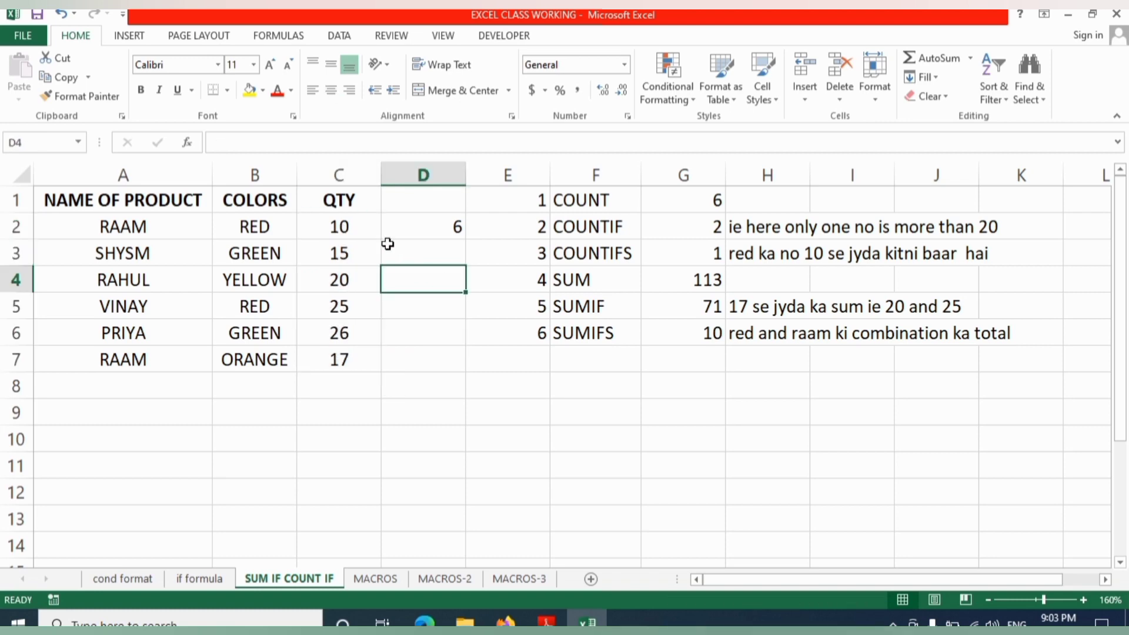
# - Check the individual quantities in column C against the ">20" condition of the COUNTIF formula in G2
pyautogui.click(351, 252)
pyautogui.click(341, 279)
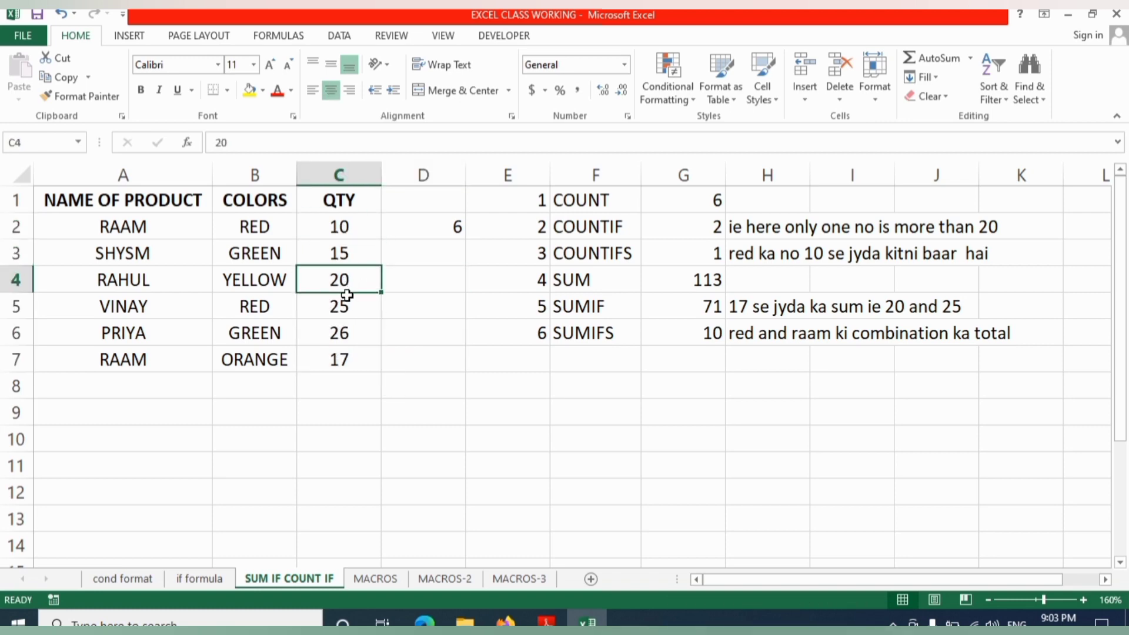
pyautogui.click(343, 307)
pyautogui.click(344, 334)
pyautogui.click(344, 353)
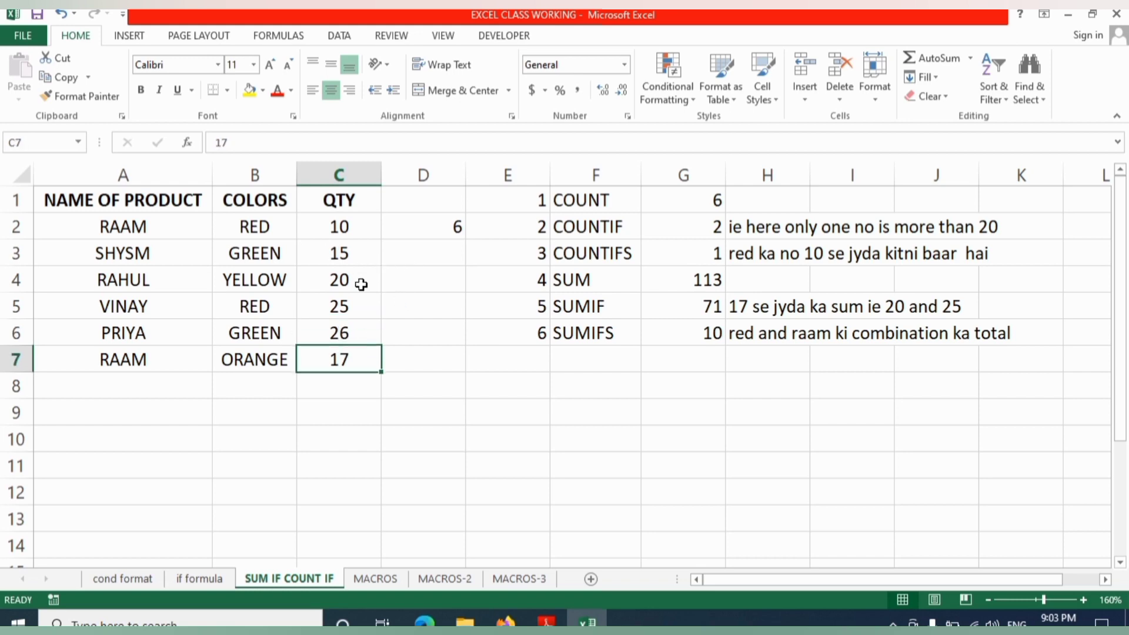
pyautogui.click(339, 304)
pyautogui.click(344, 333)
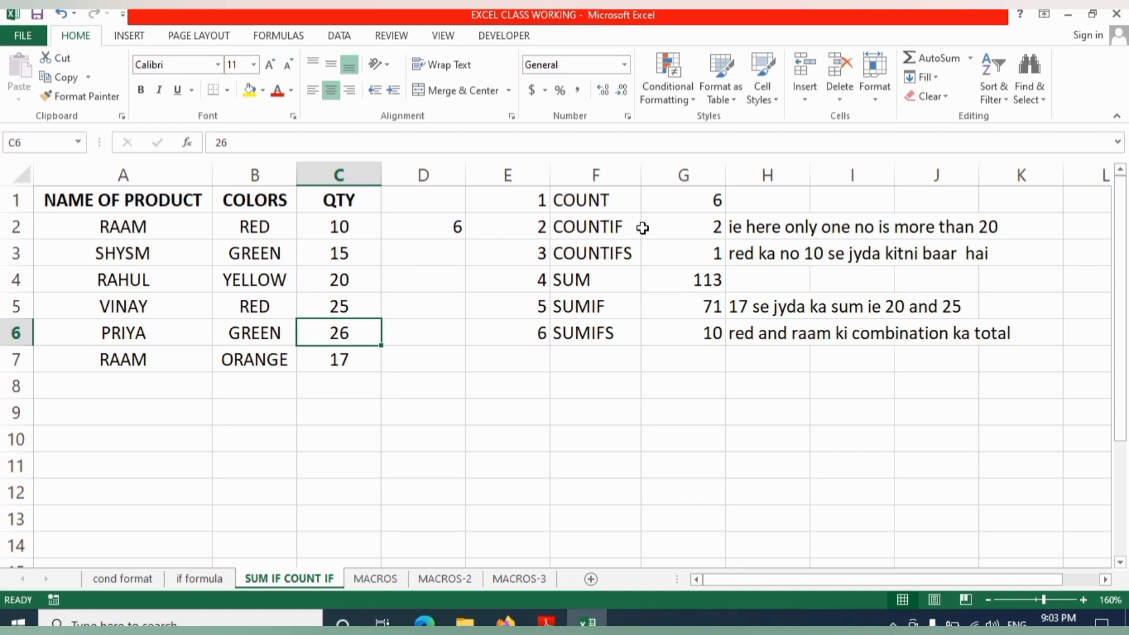
pyautogui.click(687, 230)
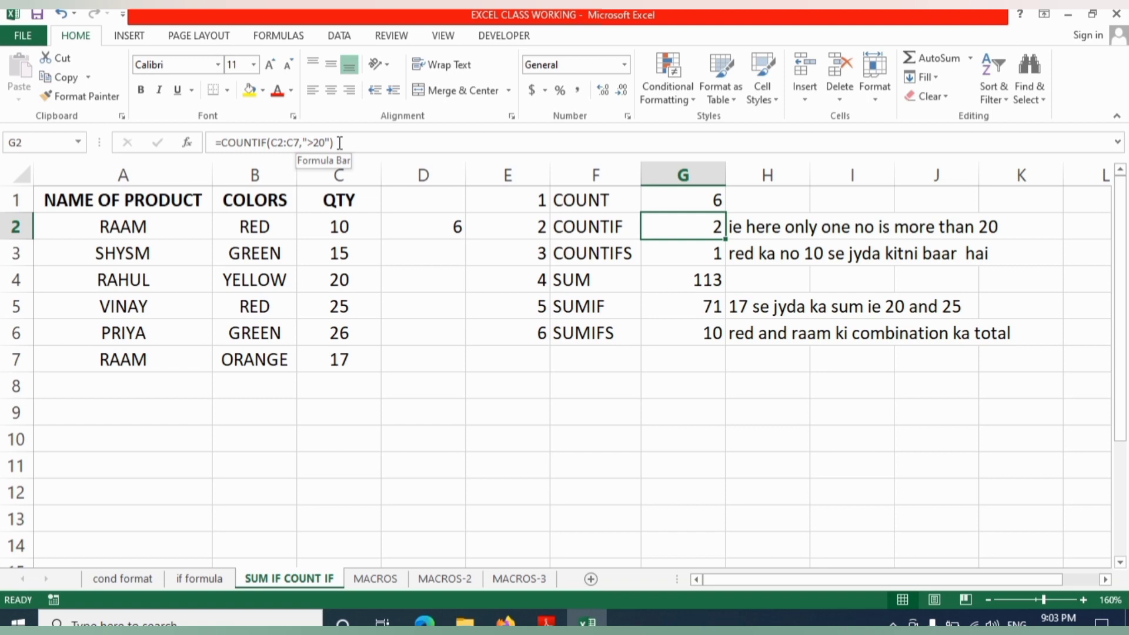
# - Enter the formula =COUNTIF(C2:C7,">20") in cell D3 and check it against the quantities in C5 and C6
pyautogui.click(417, 253)
pyautogui.write('=')
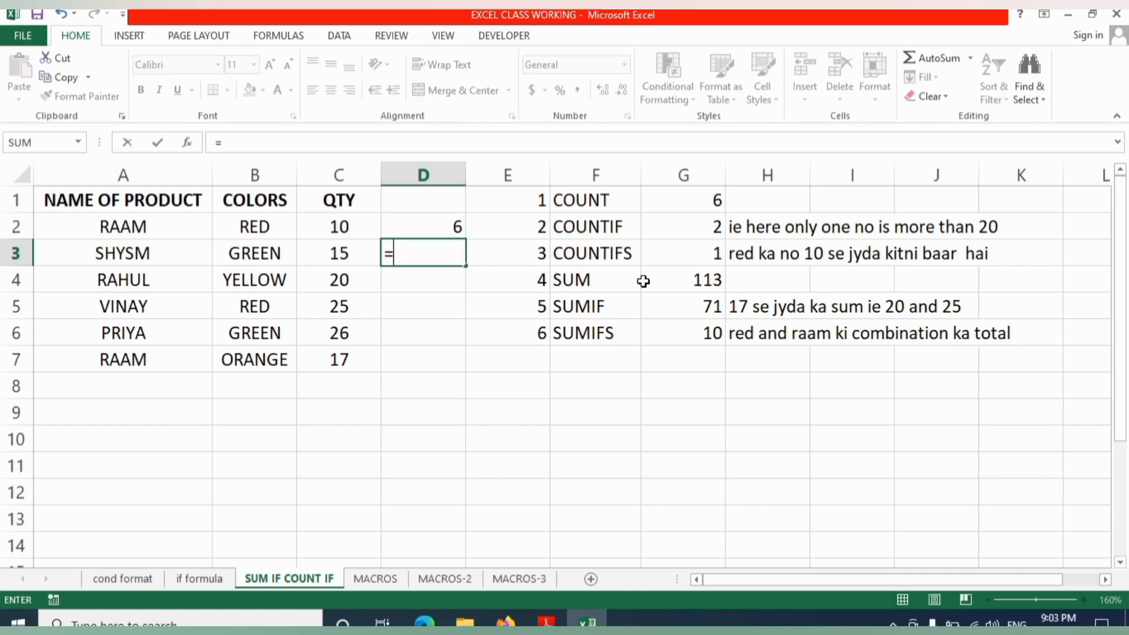
pyautogui.write('count')
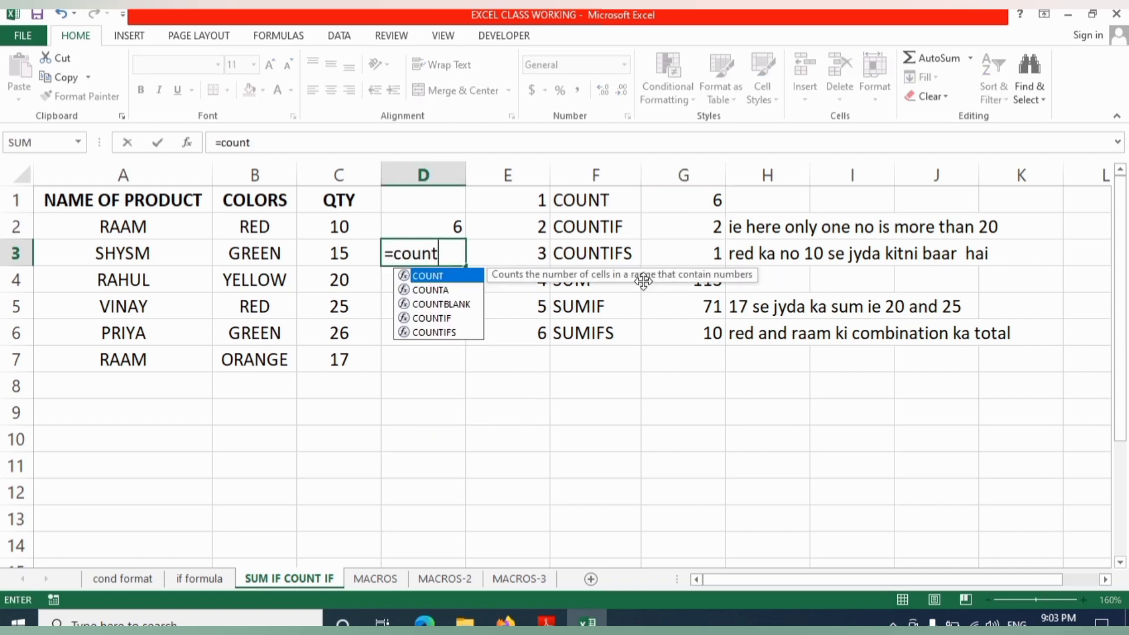
pyautogui.write('if(')
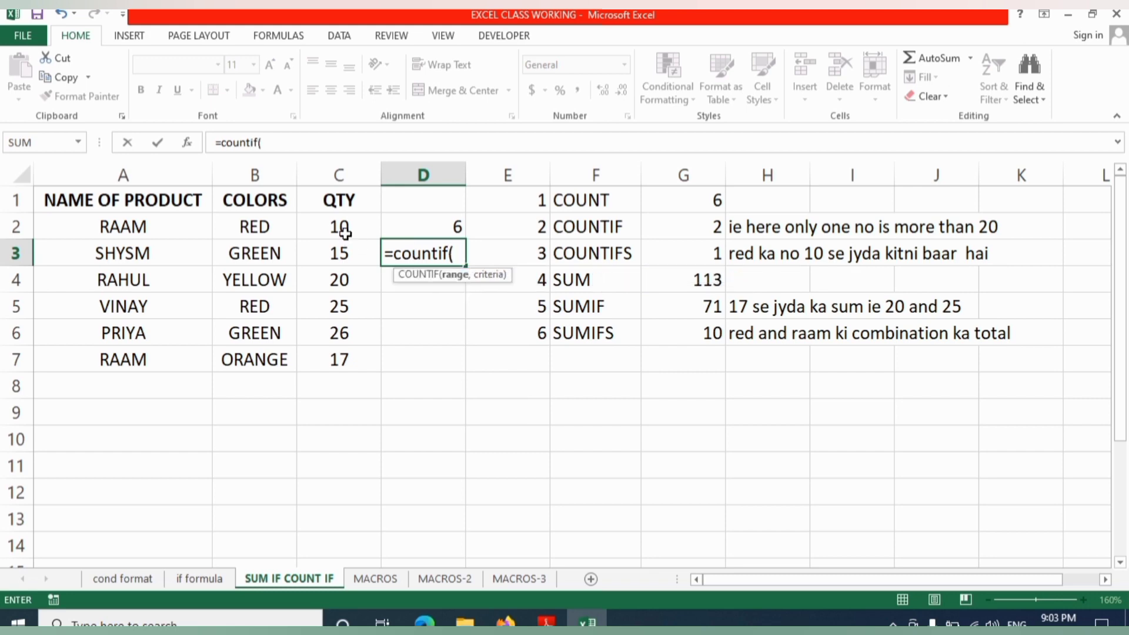
pyautogui.moveTo(346, 229); pyautogui.dragTo(352, 355)
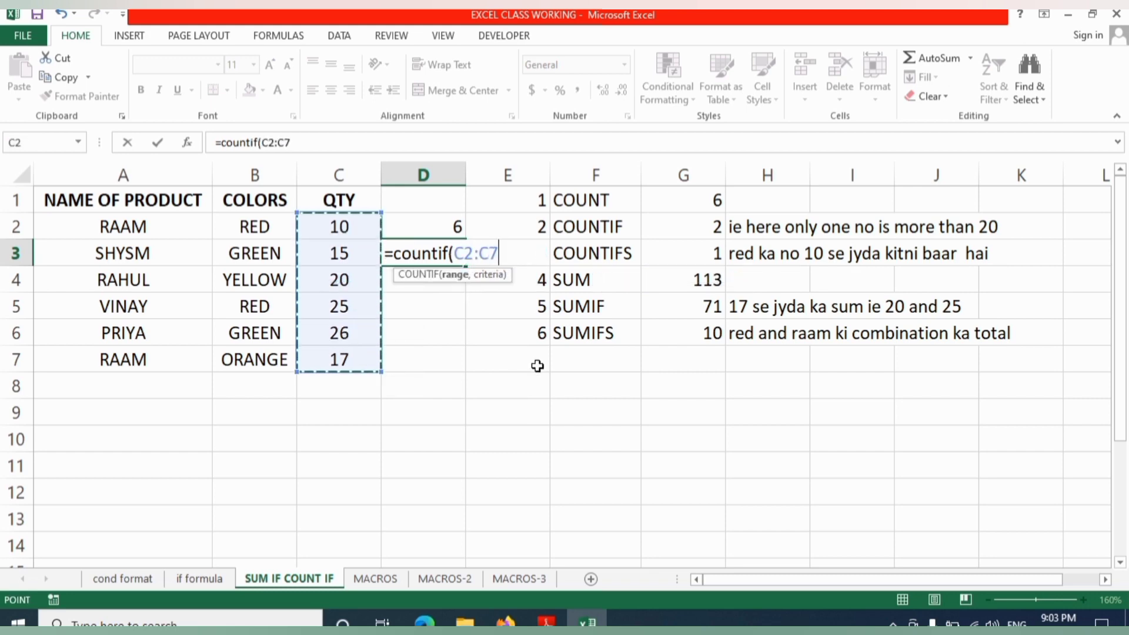
pyautogui.write(',')
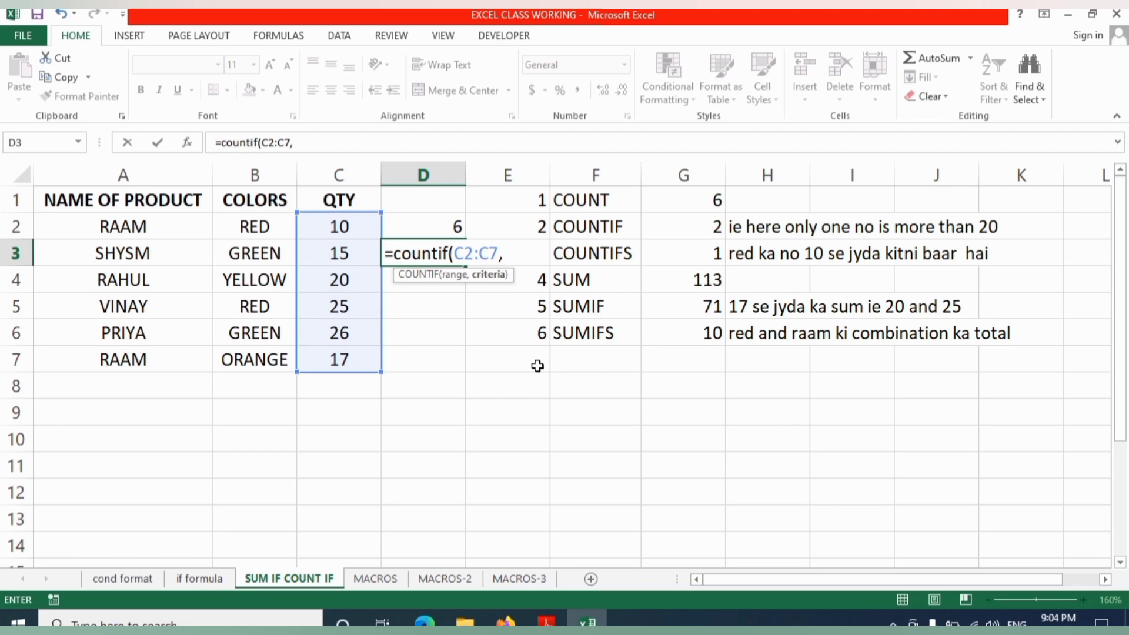
pyautogui.write('"')
pyautogui.press('BackSpace')
pyautogui.write('.')
pyautogui.press('BackSpace')
pyautogui.write('>20")')
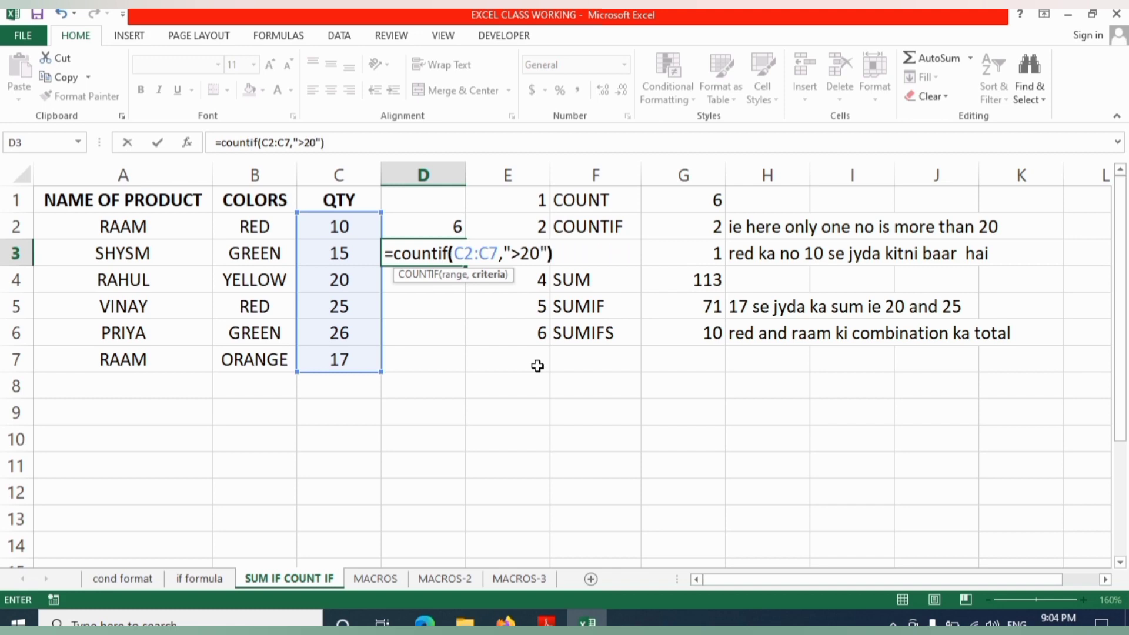
pyautogui.press('Return')
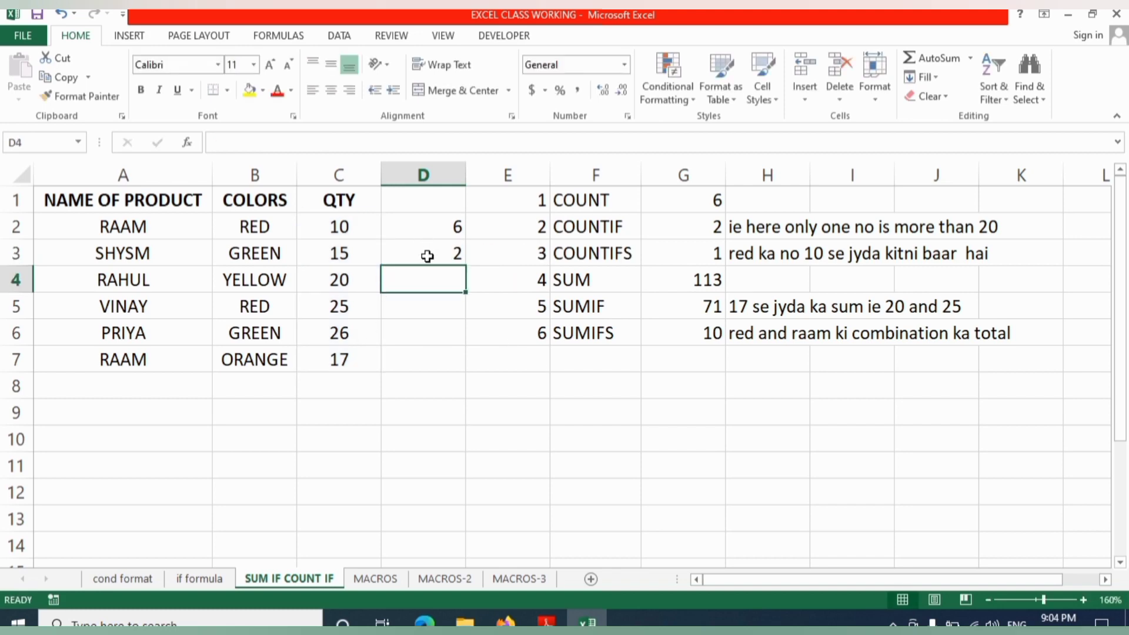
pyautogui.click(341, 305)
pyautogui.click(347, 333)
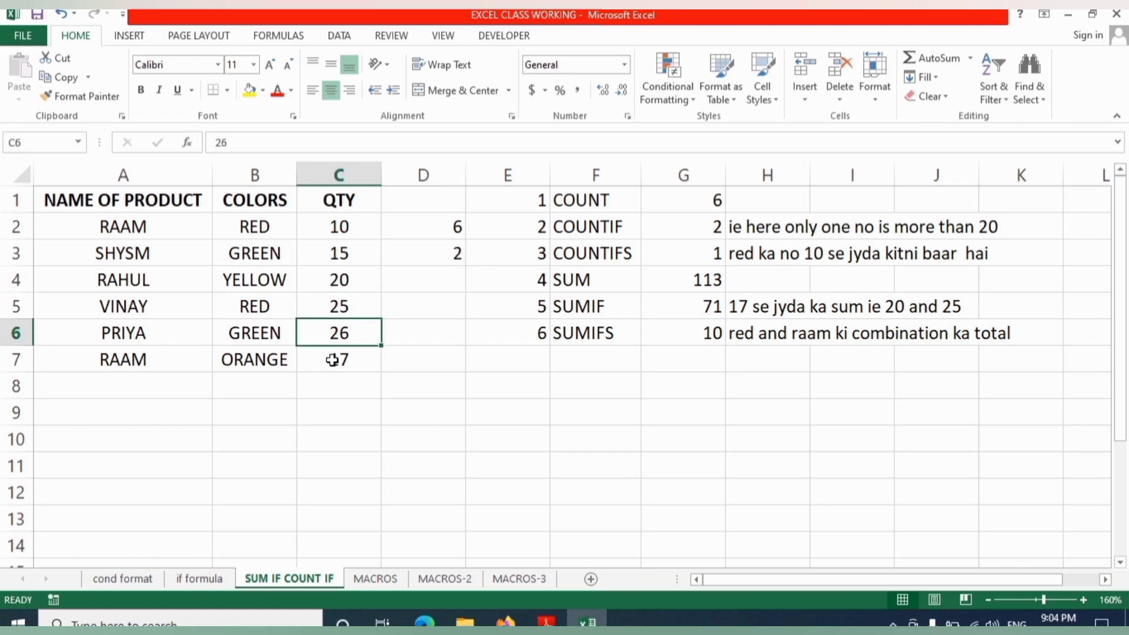
# - Change the criterion of the COUNTIF formula in D3 to ">25"
pyautogui.click(455, 255)
pyautogui.click(327, 143)
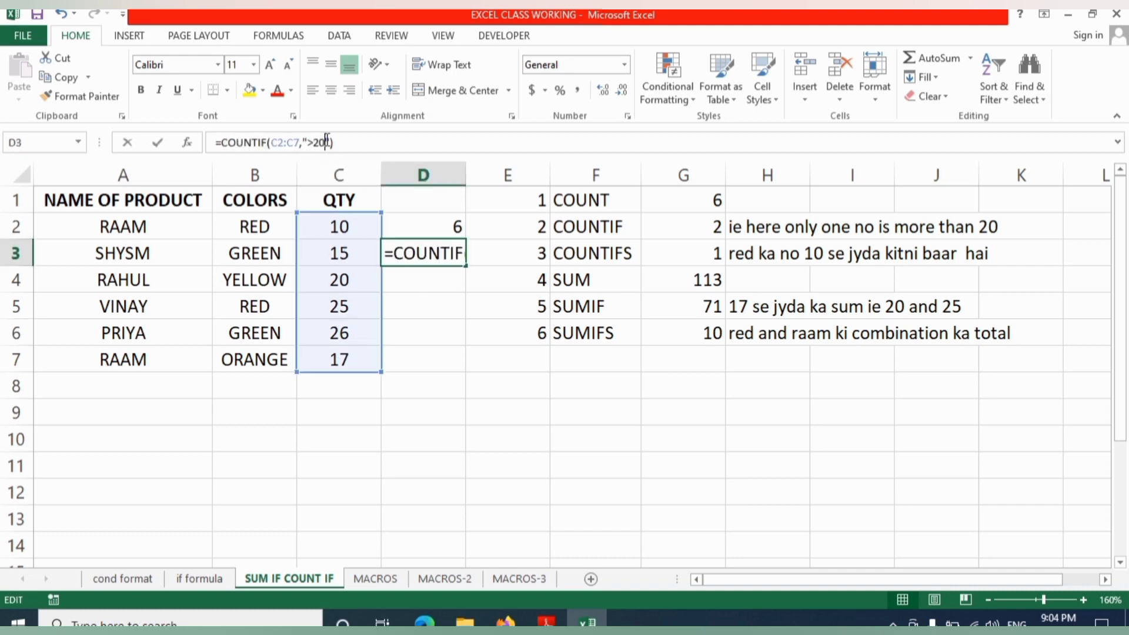
pyautogui.press('BackSpace')
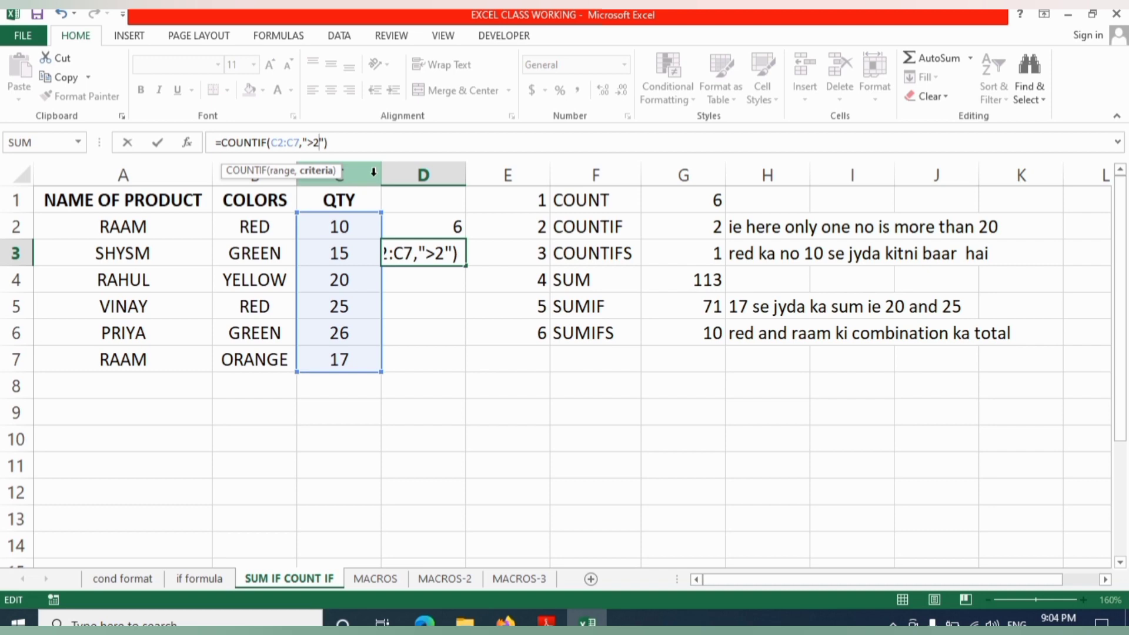
pyautogui.write('5')
pyautogui.press('Return')
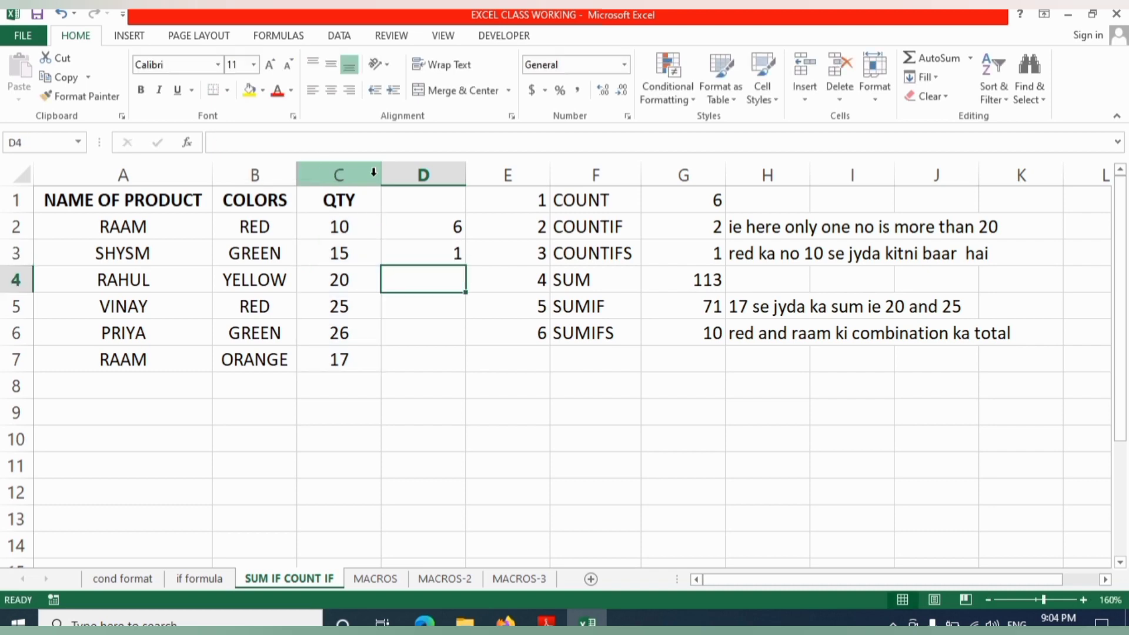
# - Examine the example COUNTIFS formula in G3 with its quantity and color conditions
pyautogui.click(597, 255)
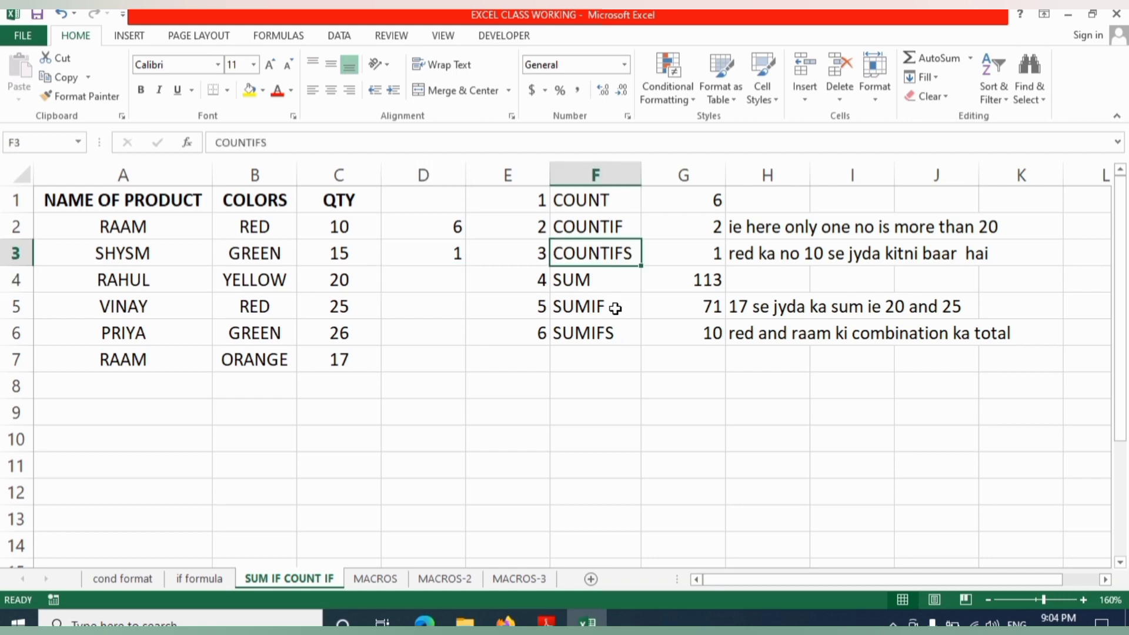
pyautogui.click(703, 254)
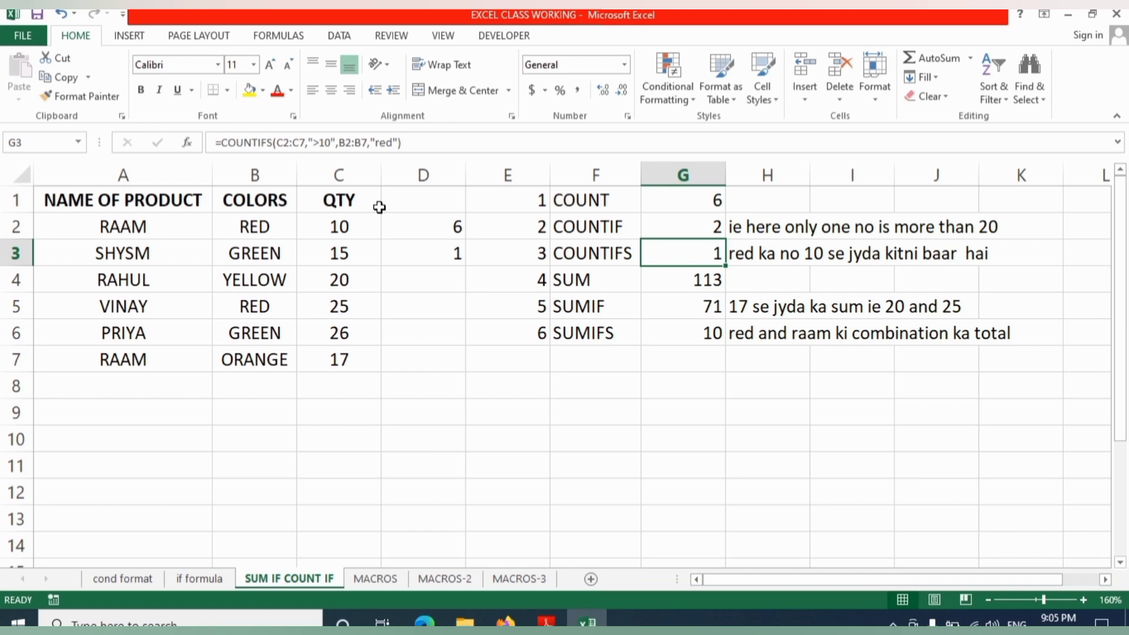
pyautogui.click(434, 278)
pyautogui.write('=c')
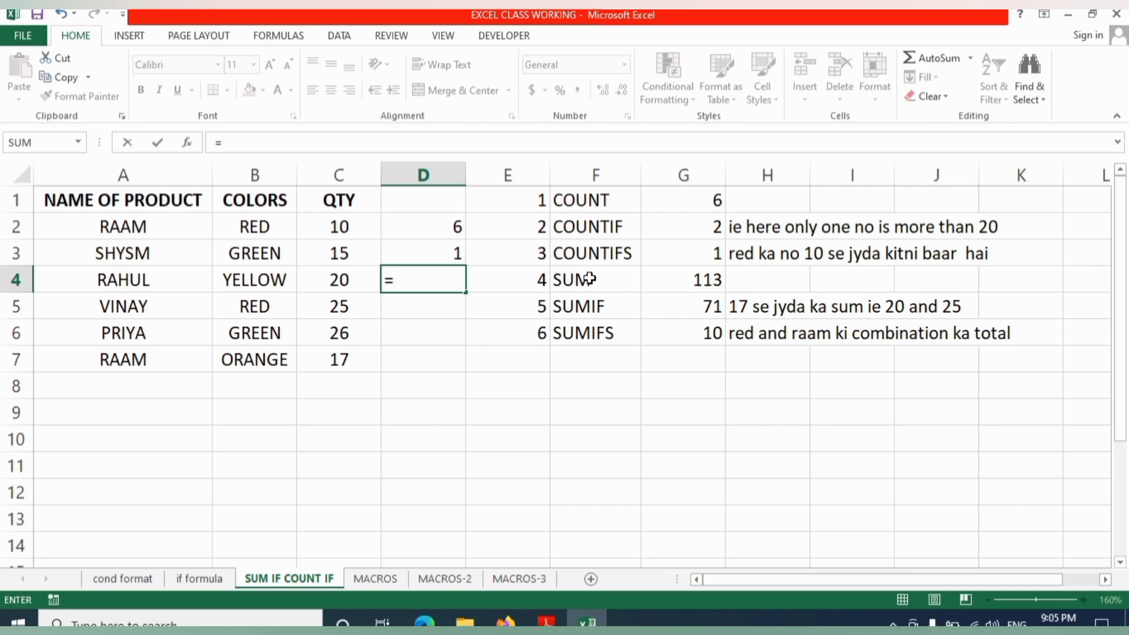
pyautogui.write('ount')
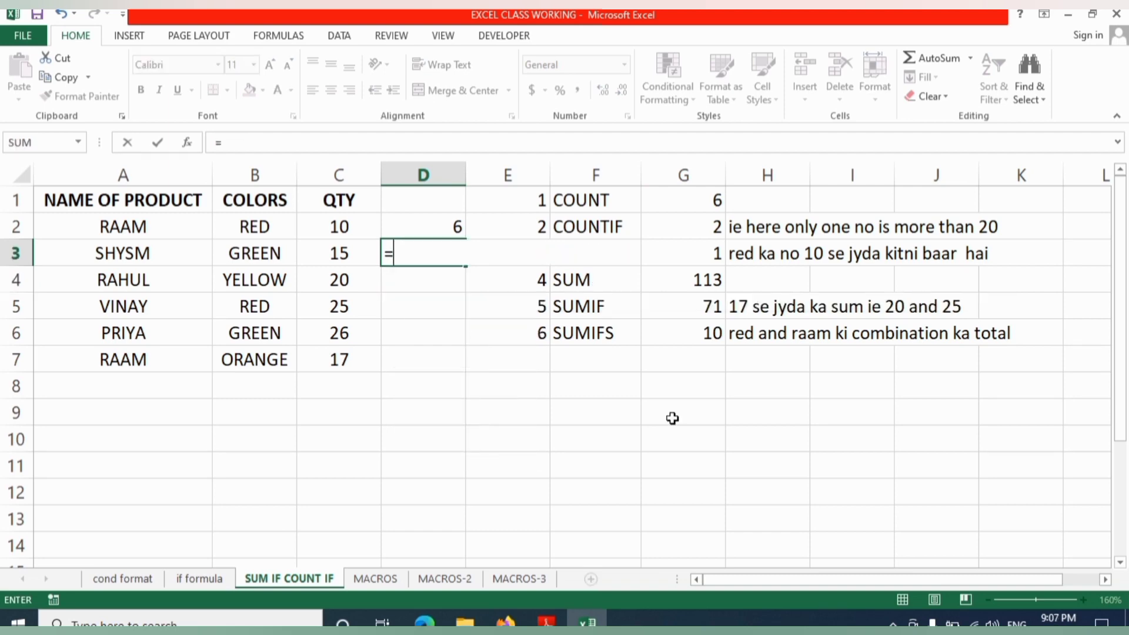
# - Enter =COUNTIFS(C2:C7,">10",B2:B7,"red") in cell D3 to count red items with quantities above 10
pyautogui.write('coub')
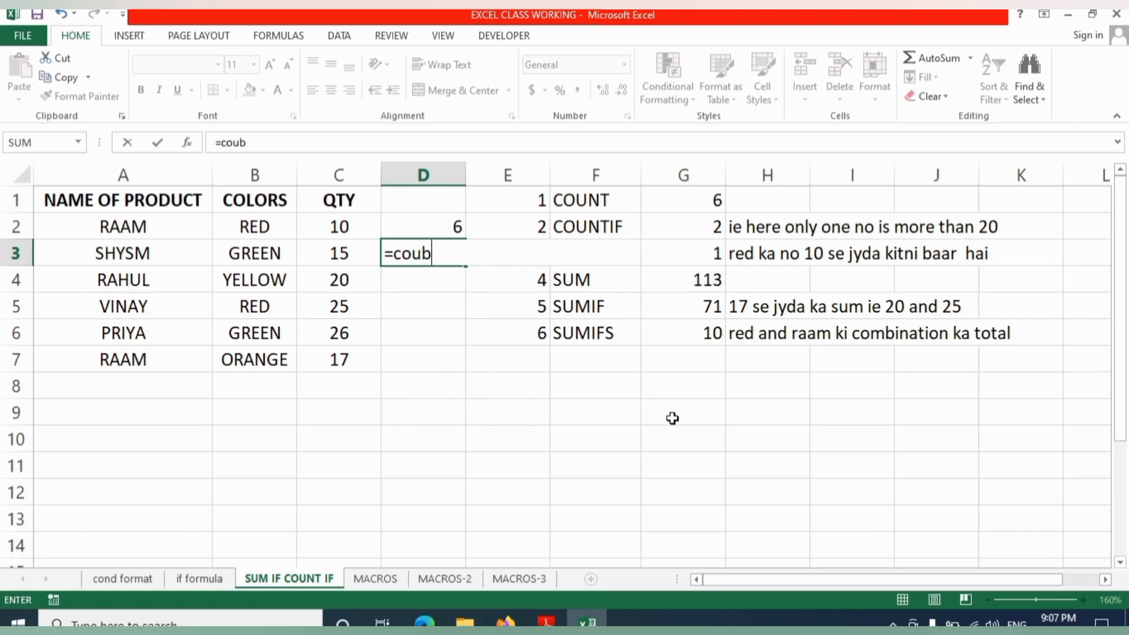
pyautogui.press('BackSpace')
pyautogui.write('nts')
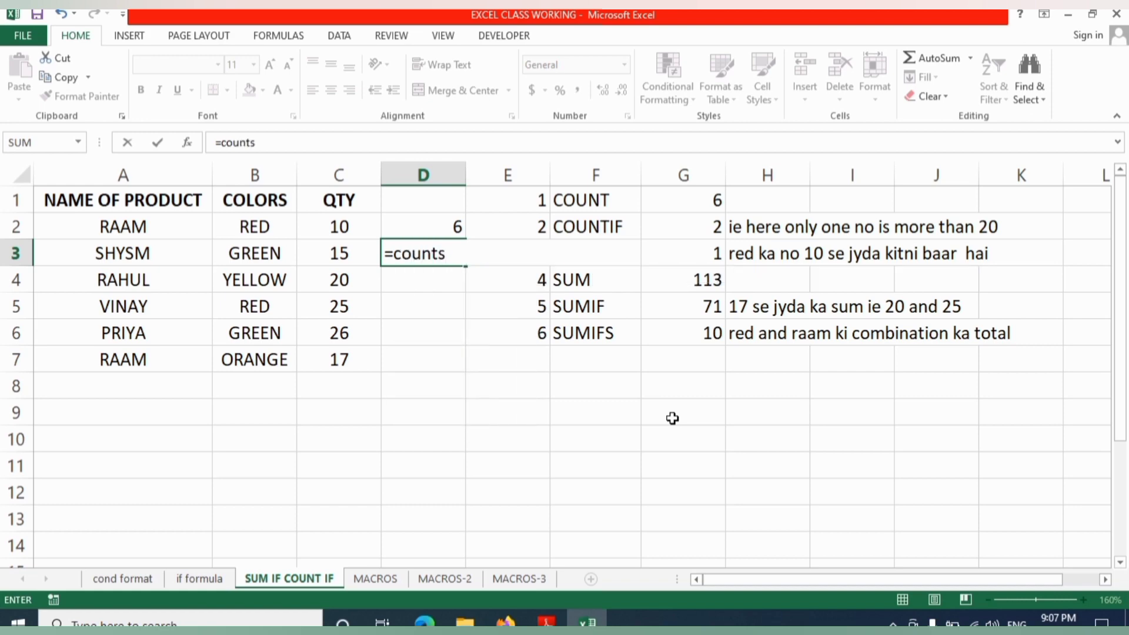
pyautogui.press('BackSpace')
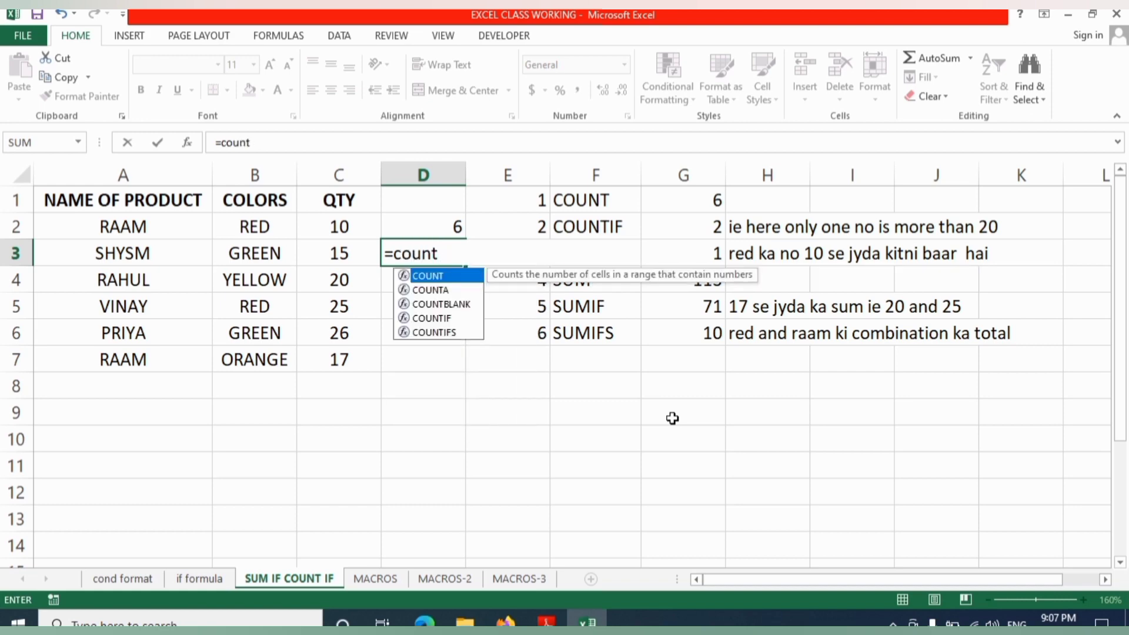
pyautogui.write('ifs(')
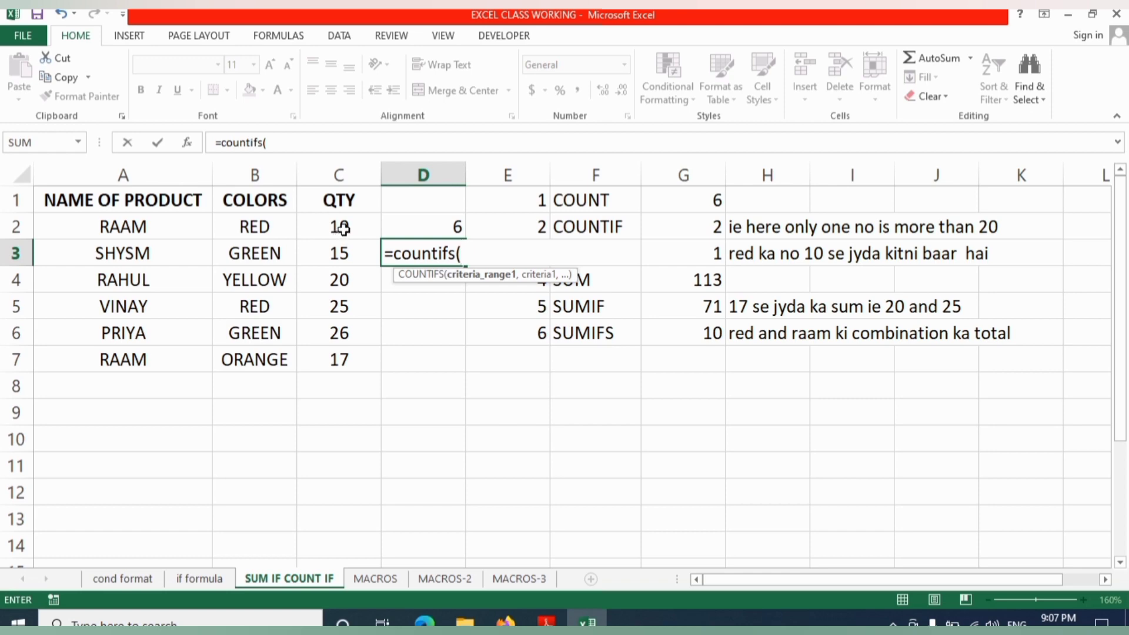
pyautogui.moveTo(340, 226); pyautogui.dragTo(342, 358)
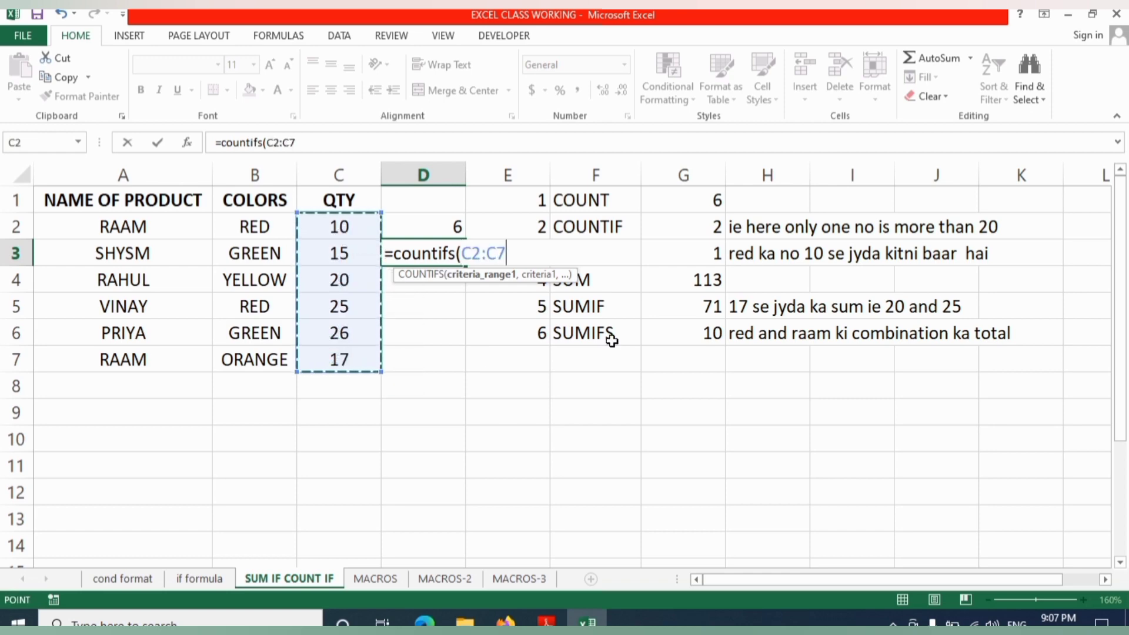
pyautogui.write(',')
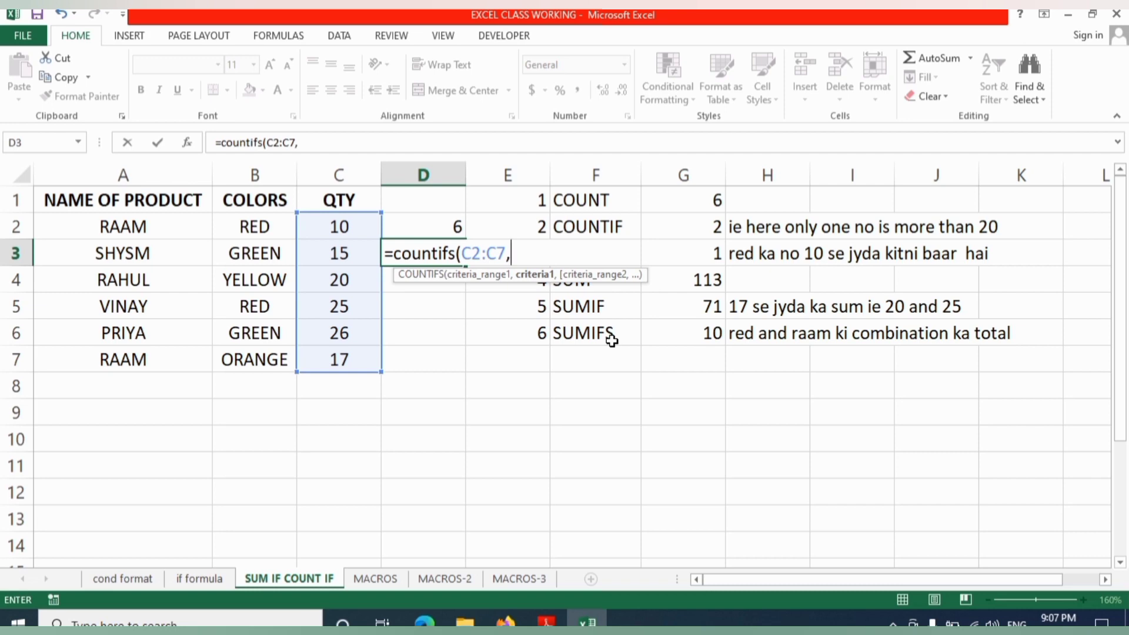
pyautogui.write('">10",')
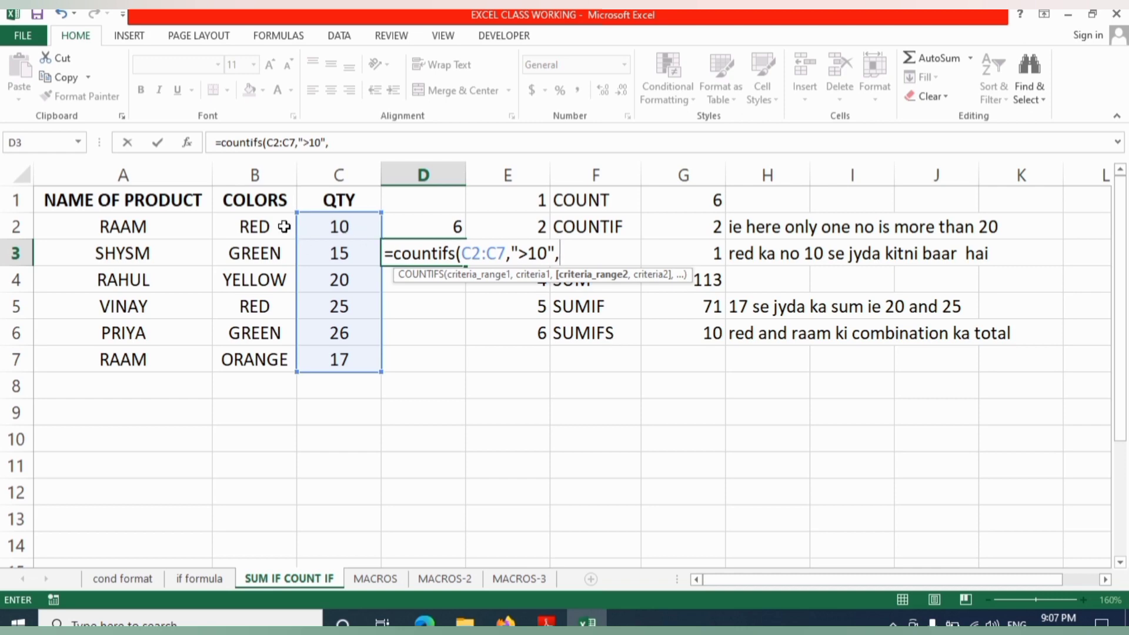
pyautogui.moveTo(278, 225); pyautogui.dragTo(277, 360)
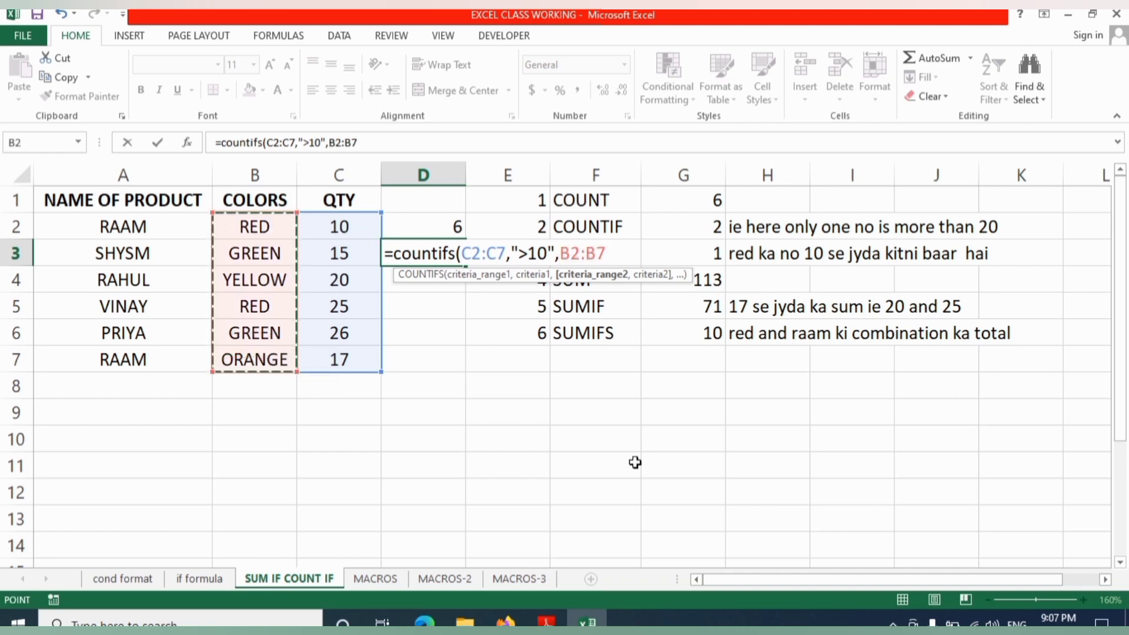
pyautogui.write(',')
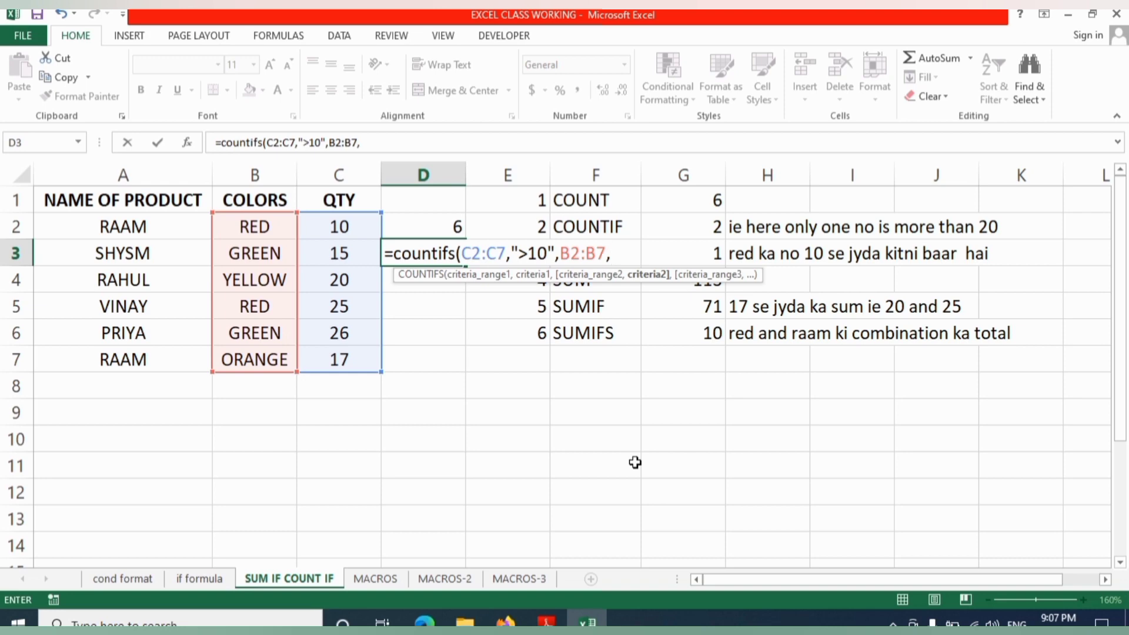
pyautogui.write('"red")')
pyautogui.press('Return')
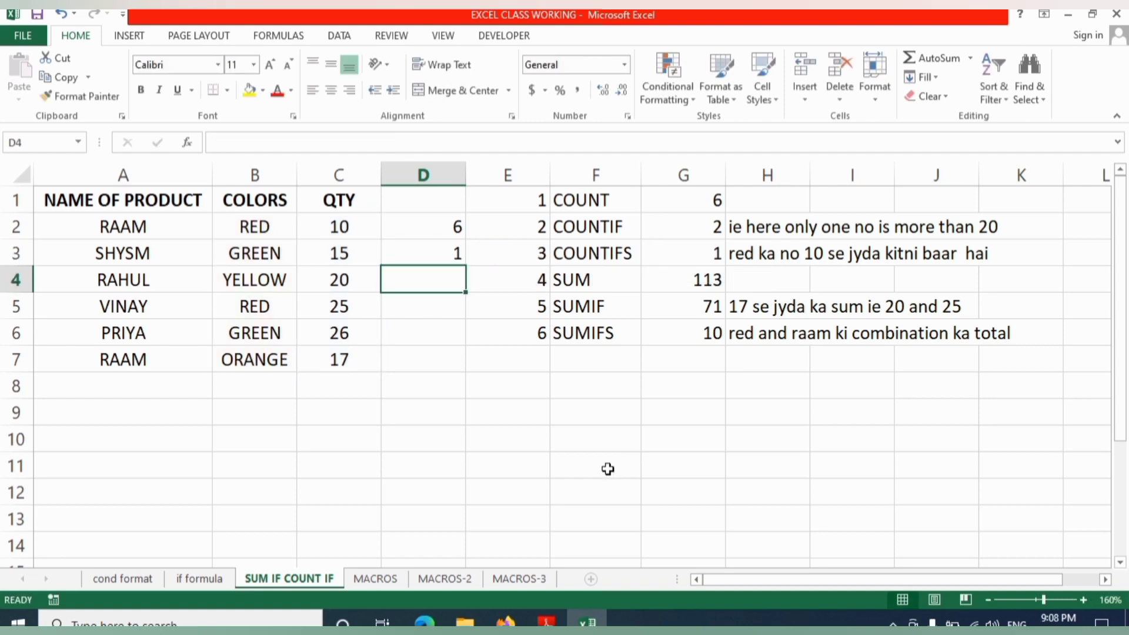
pyautogui.click(450, 254)
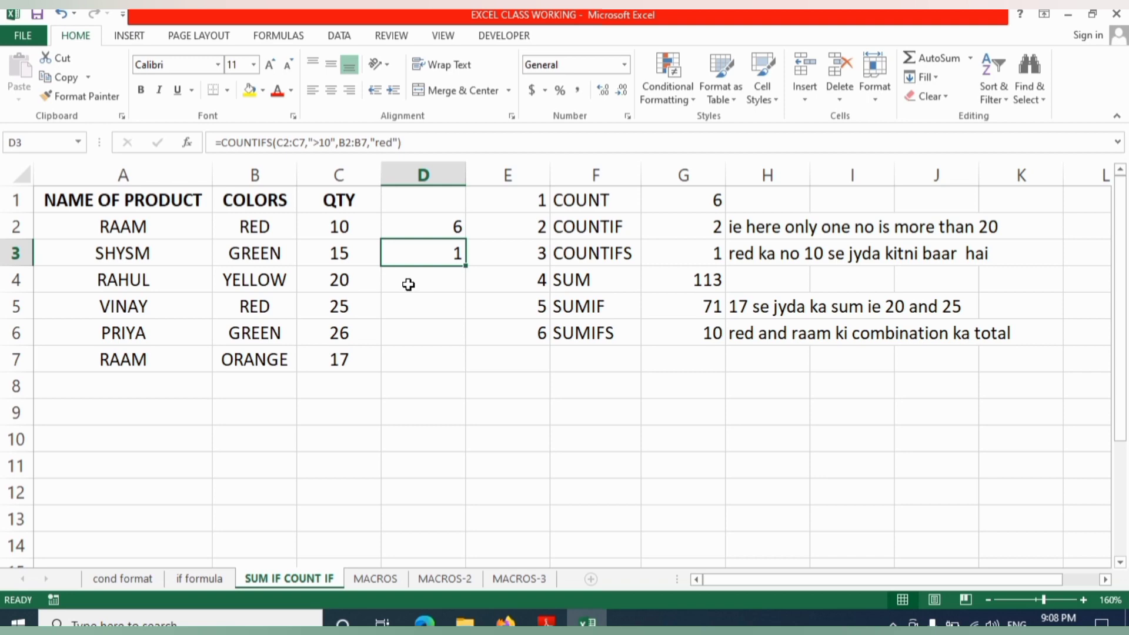
# - Change the color in cell B4 to red
pyautogui.click(278, 279)
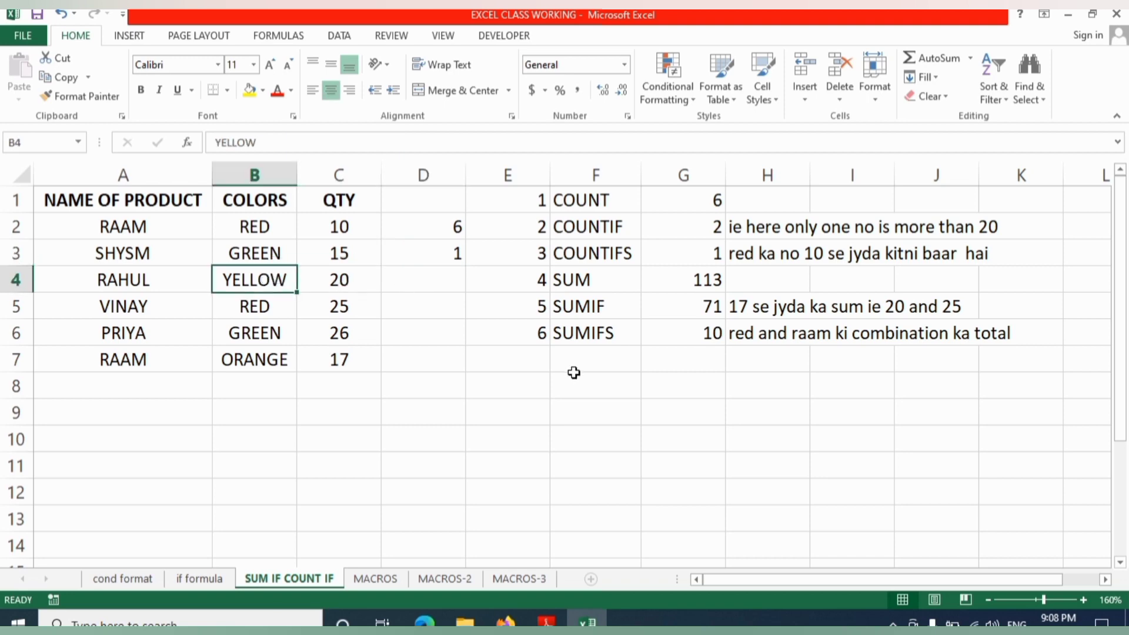
pyautogui.write('red')
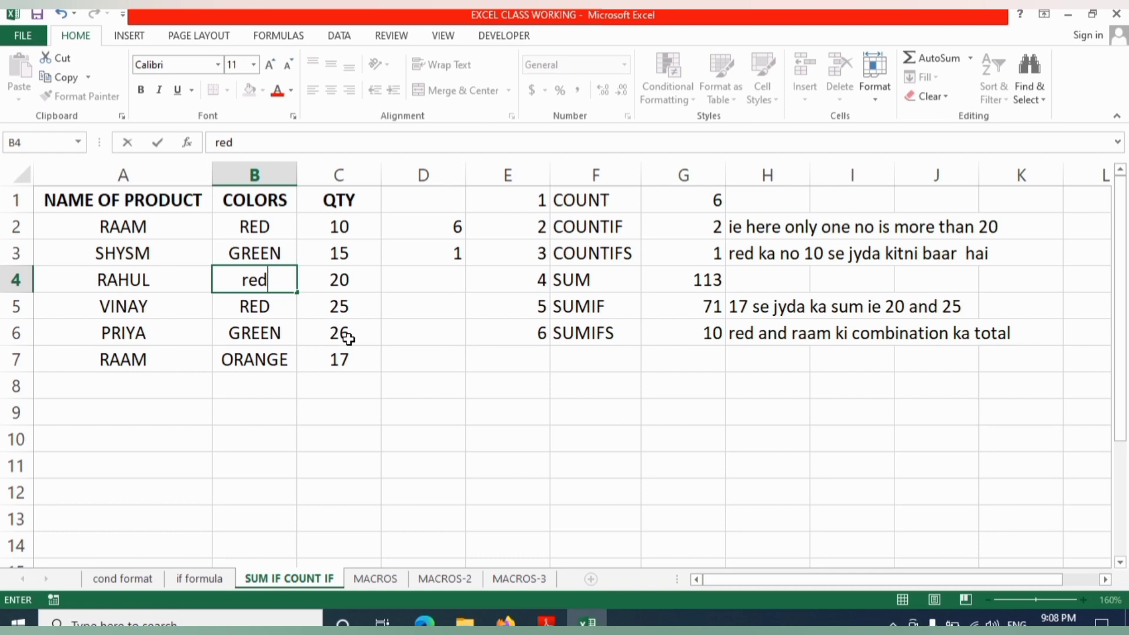
pyautogui.press('Return')
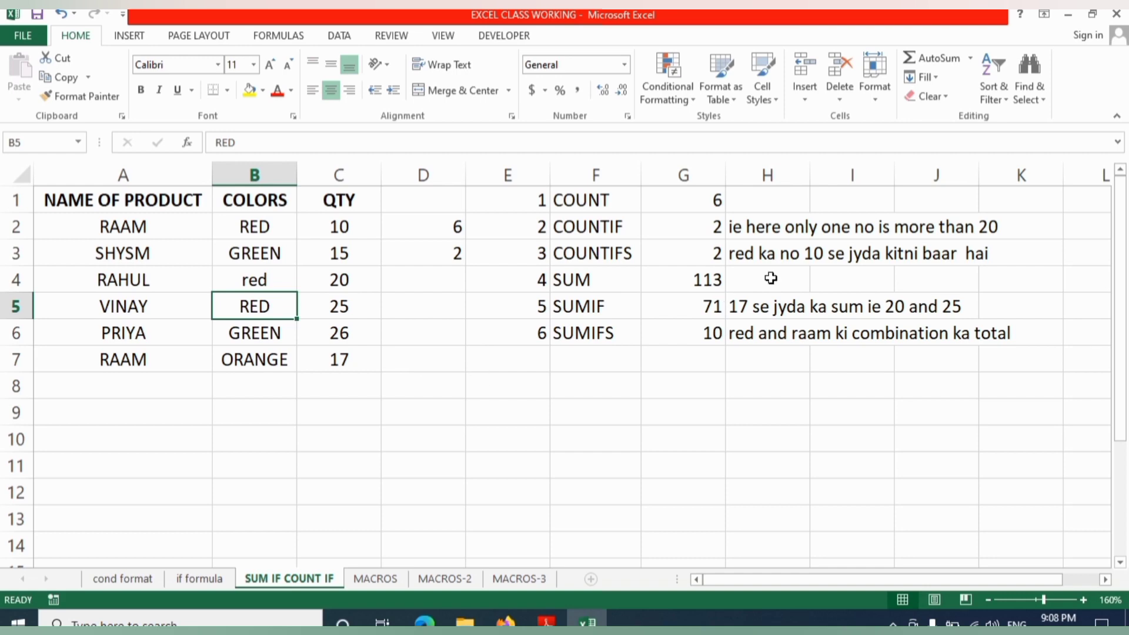
# - Total the quantity column in cell C9 with AutoSum, using =SUM(C2:C8), and check the resulting formula
pyautogui.click(614, 281)
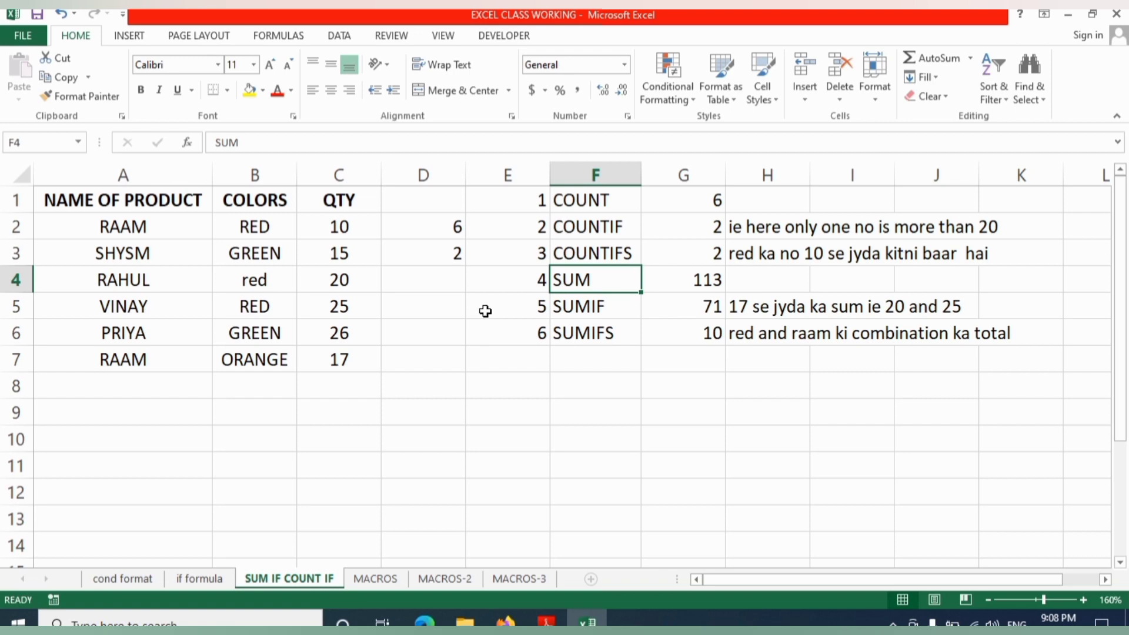
pyautogui.click(340, 416)
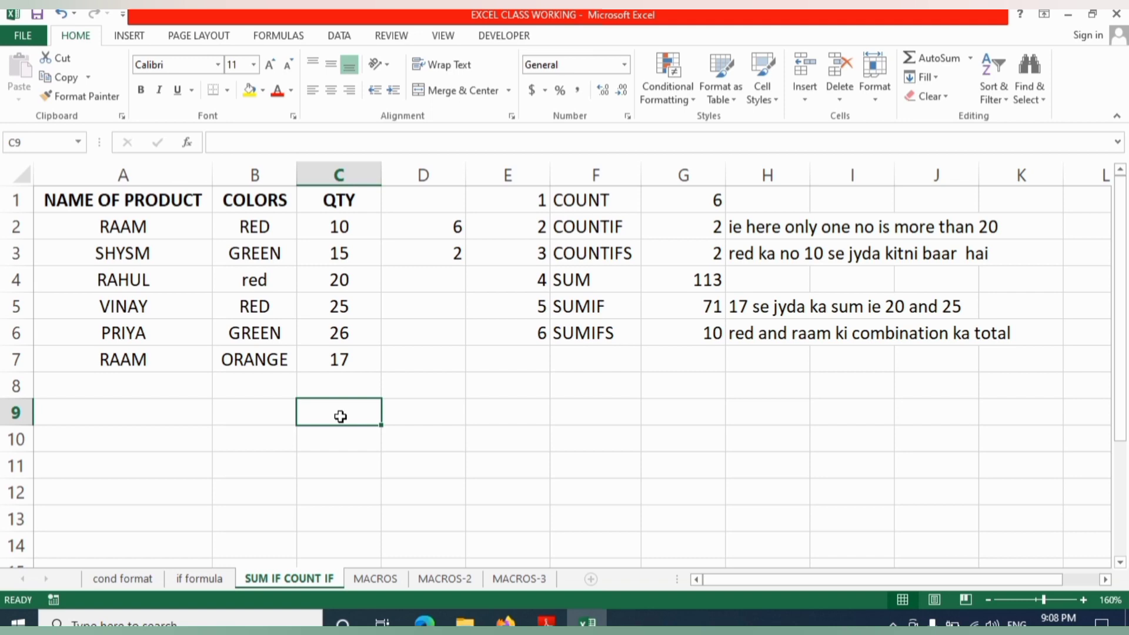
pyautogui.hotkey('alt', '=')
pyautogui.press('Return')
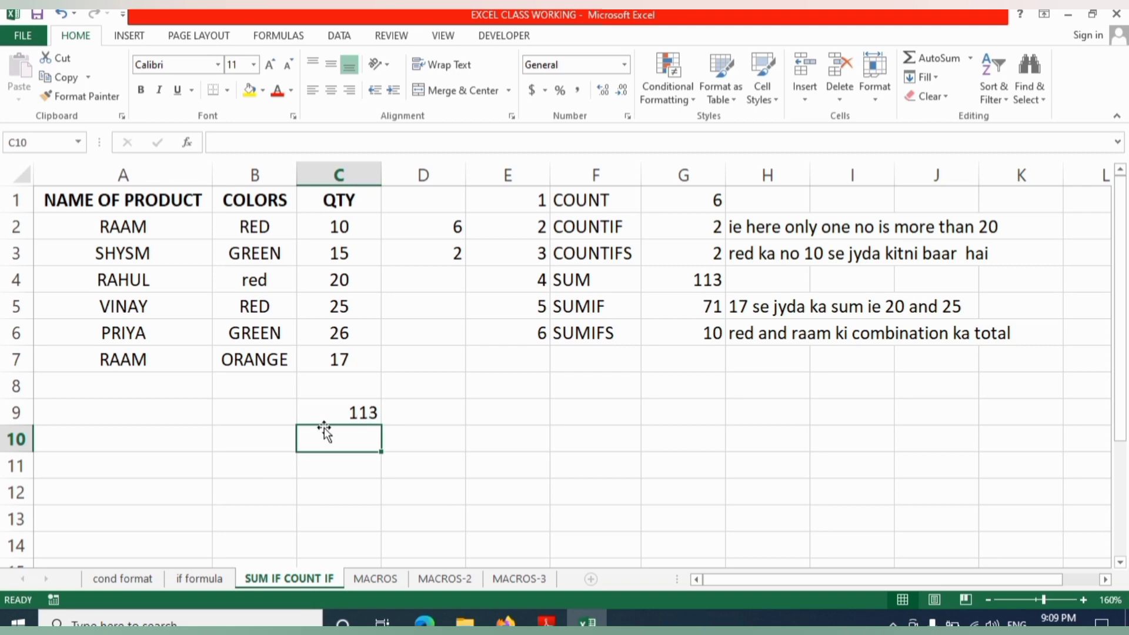
pyautogui.click(359, 412)
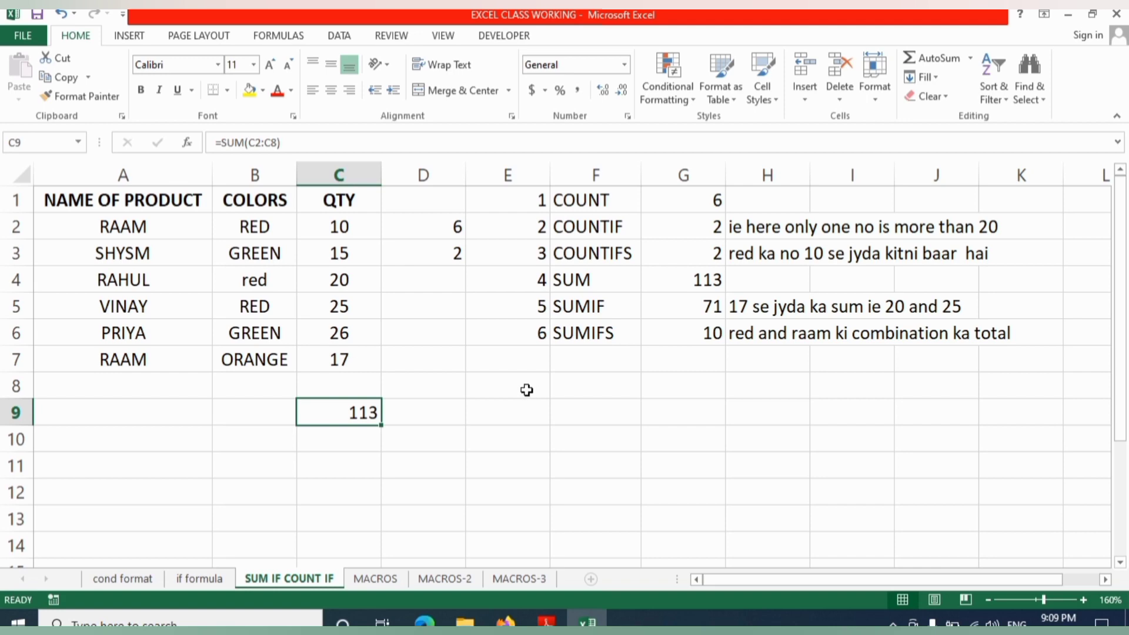
# - Examine the example SUMIF formula in G5 and the quantity range C2:C7 it evaluates
pyautogui.click(707, 306)
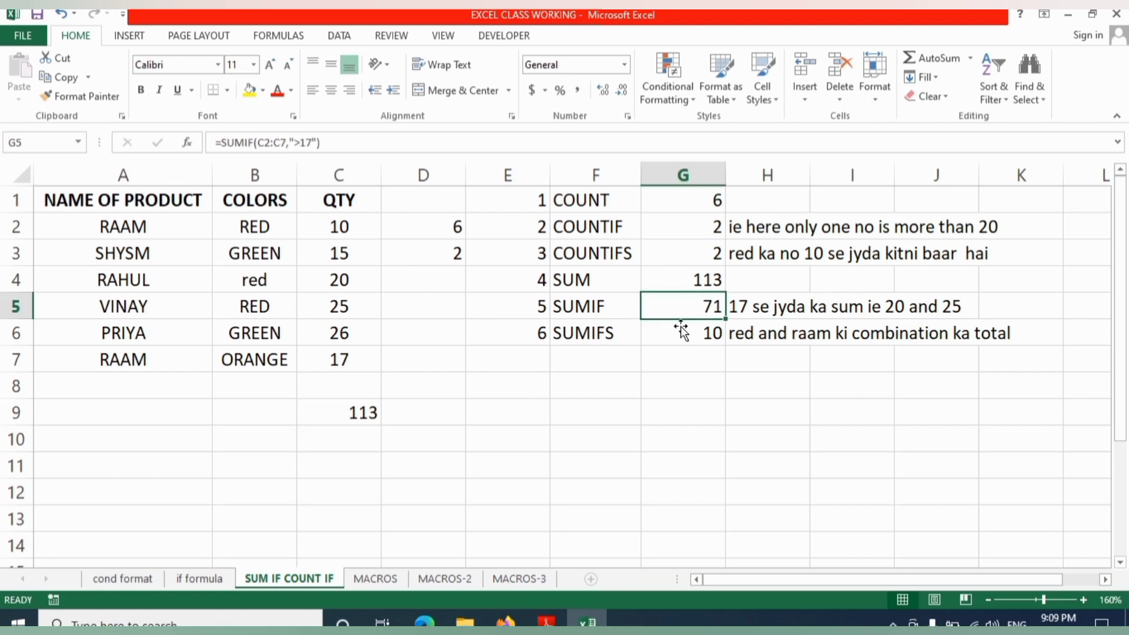
pyautogui.click(435, 360)
pyautogui.moveTo(345, 226); pyautogui.dragTo(347, 360)
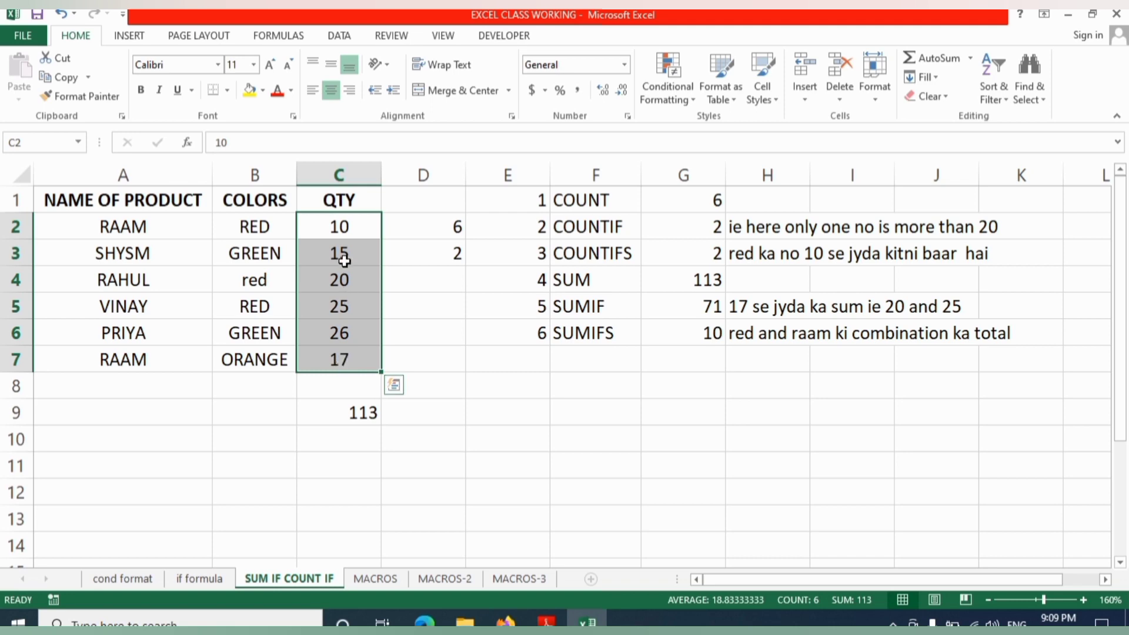
# - Compare the individual quantities in C3:C7 with the criterion of the example SUMIF formula in G5
pyautogui.click(529, 310)
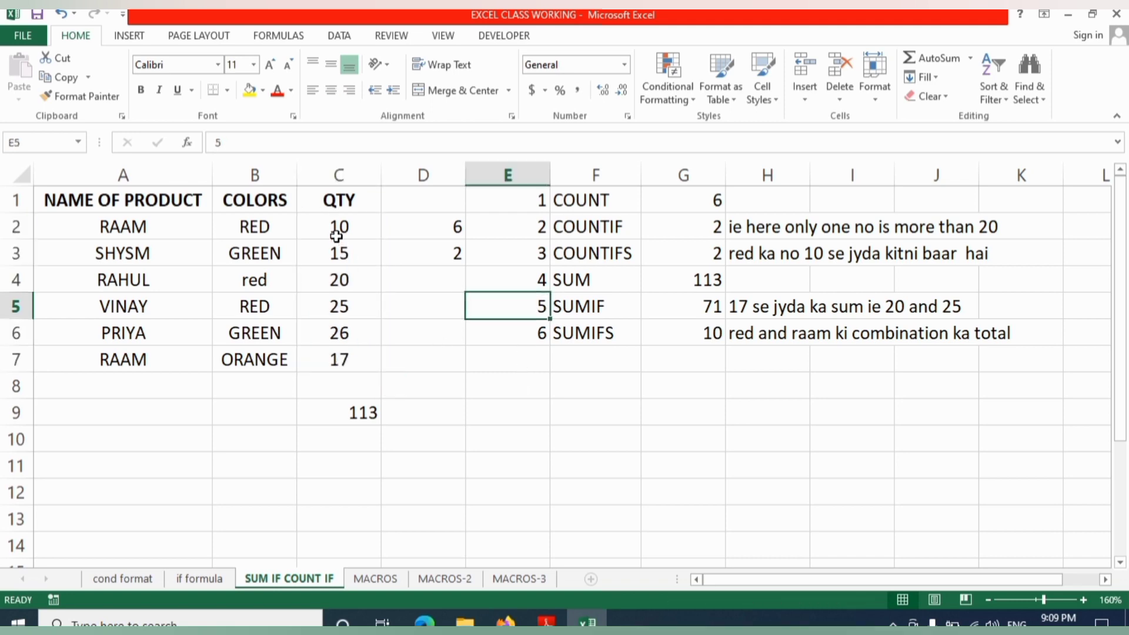
pyautogui.click(338, 254)
pyautogui.click(338, 272)
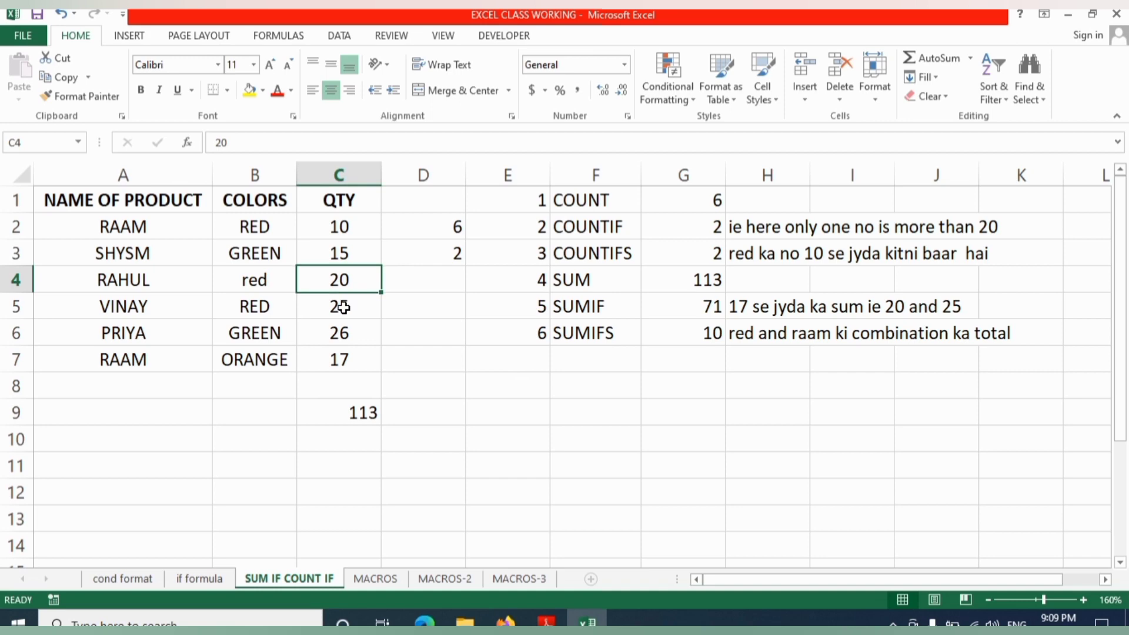
pyautogui.click(346, 362)
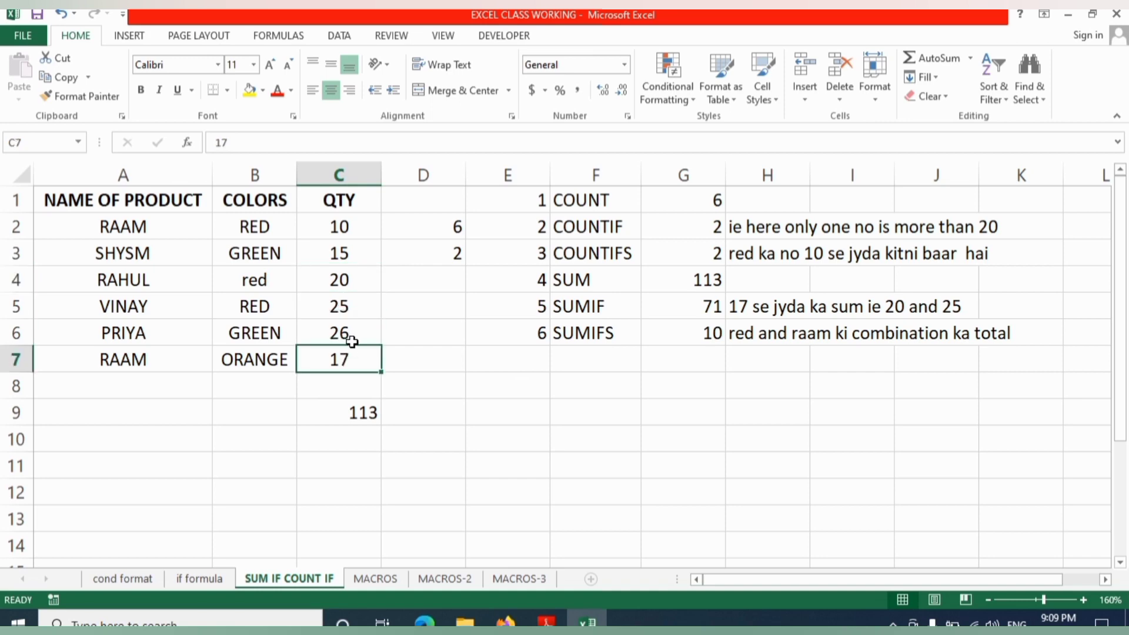
pyautogui.click(353, 334)
pyautogui.click(355, 306)
pyautogui.click(355, 283)
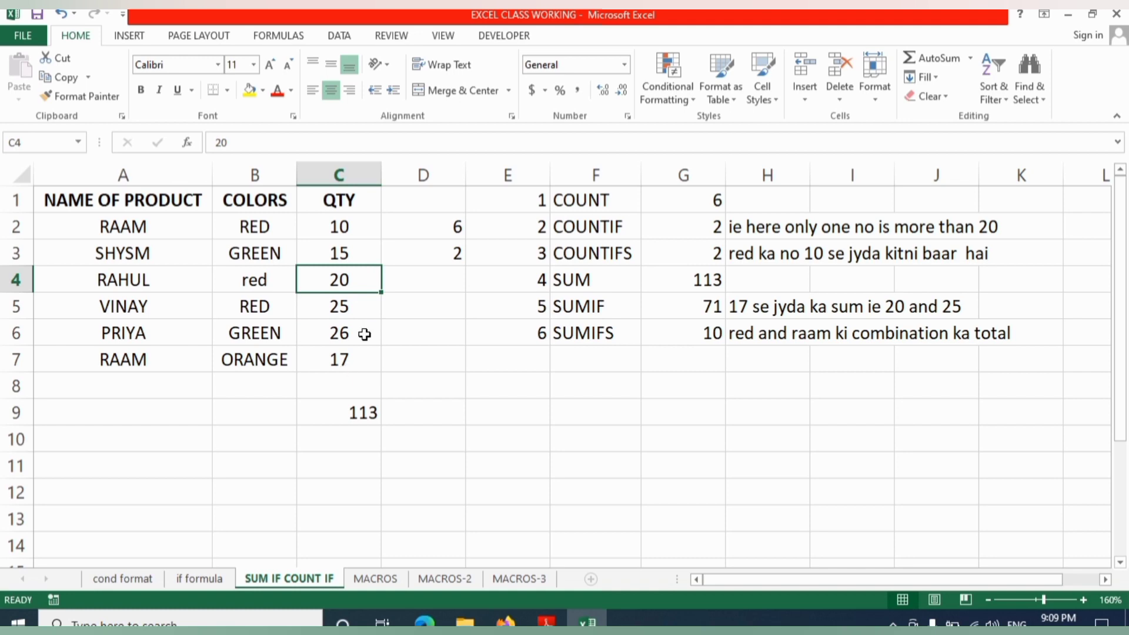
pyautogui.click(701, 304)
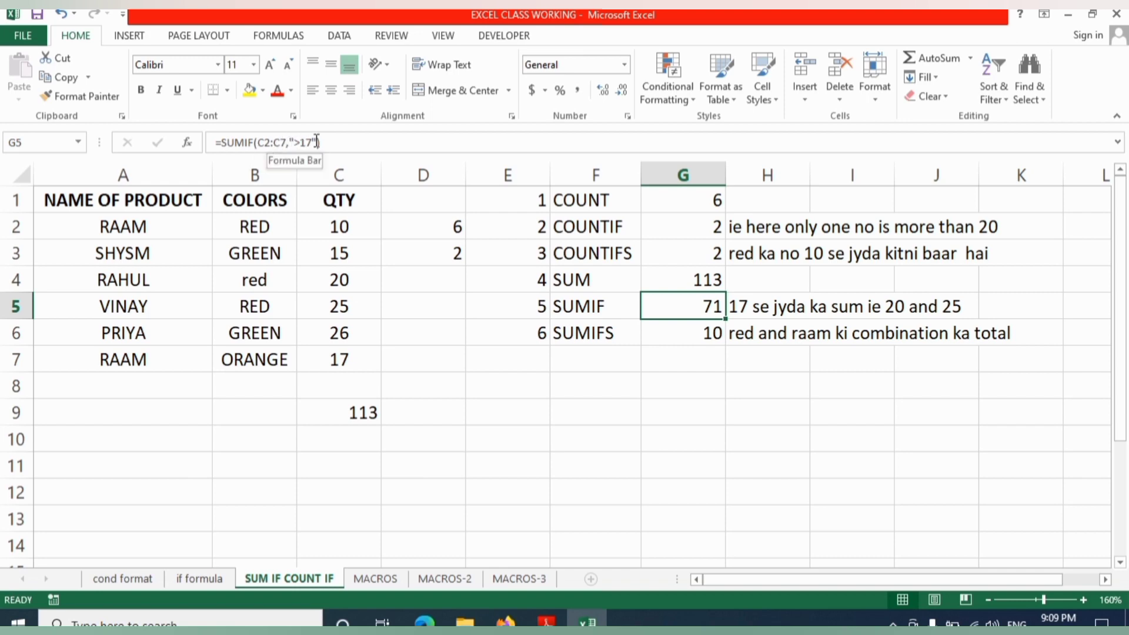
# - Enter =SUMIF(C2:C7,"15") in cell D5 to sum the quantities matching 15
pyautogui.click(418, 304)
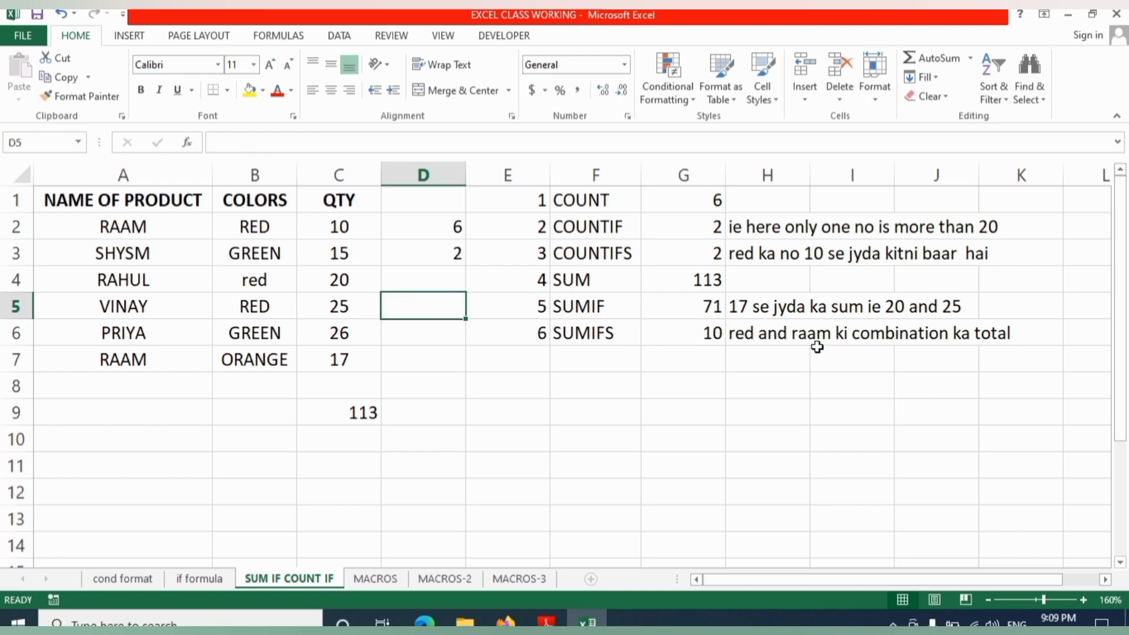
pyautogui.write('=su')
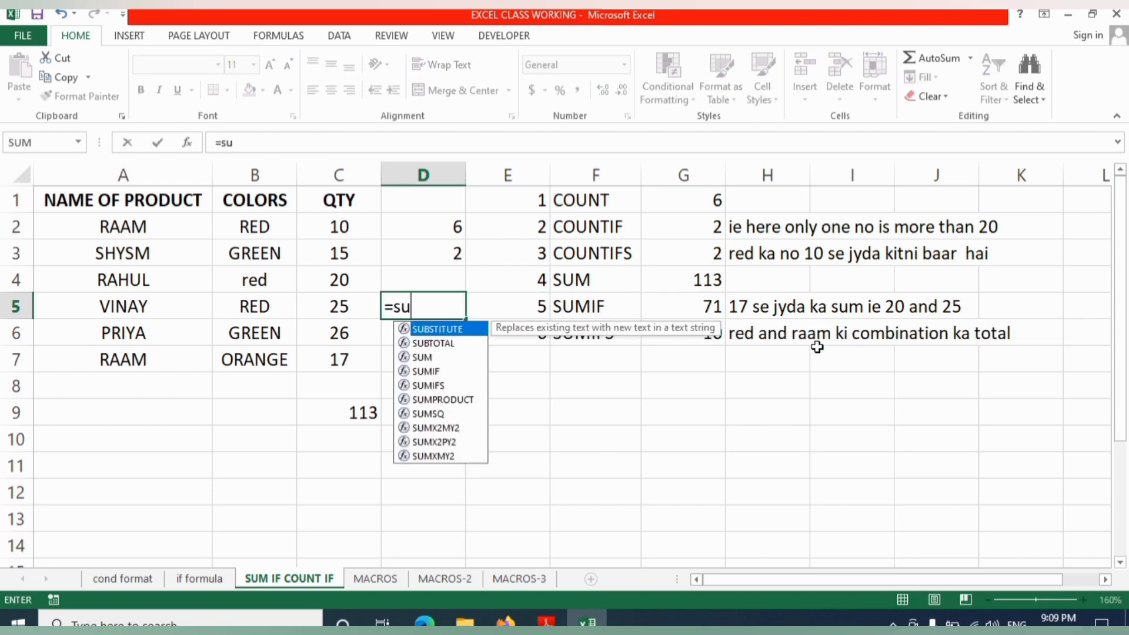
pyautogui.write('mif')
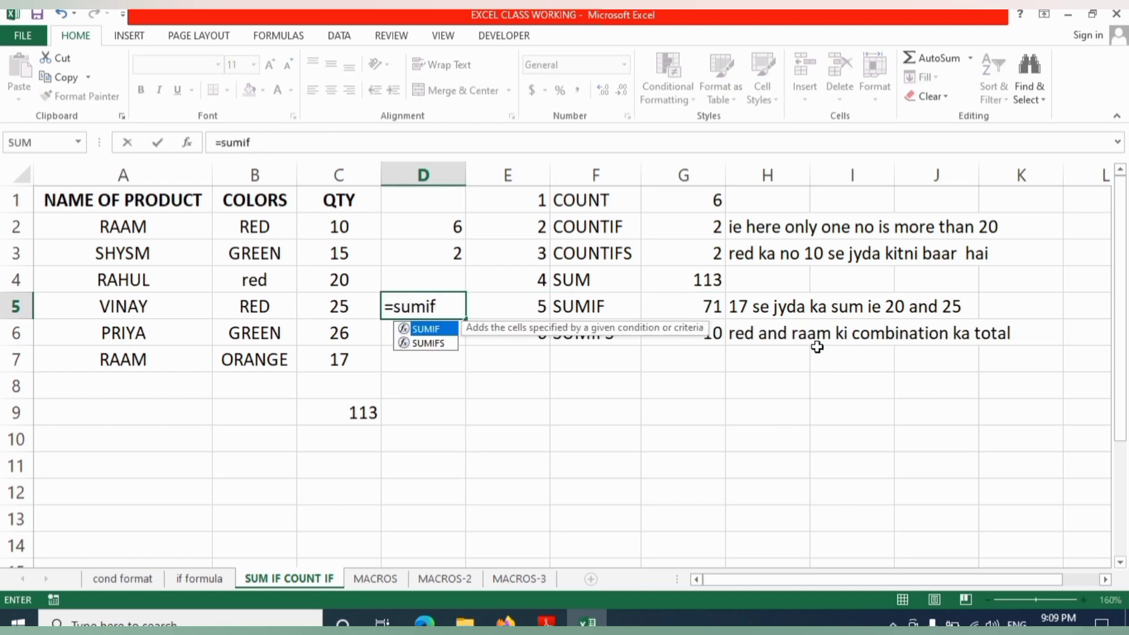
pyautogui.write('(')
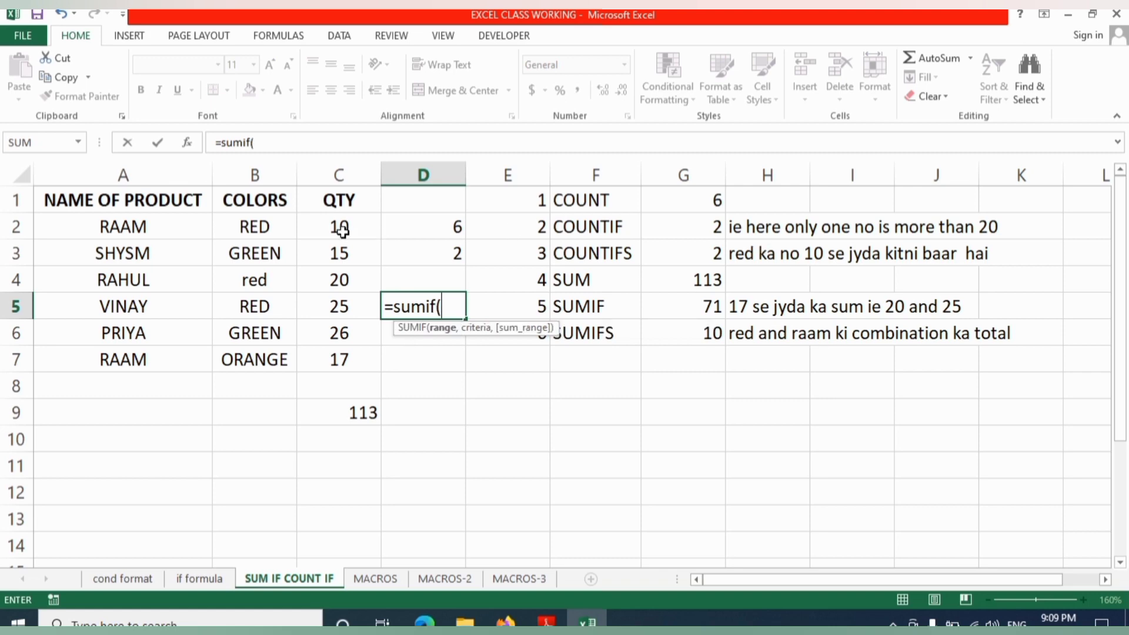
pyautogui.moveTo(341, 229); pyautogui.dragTo(347, 359)
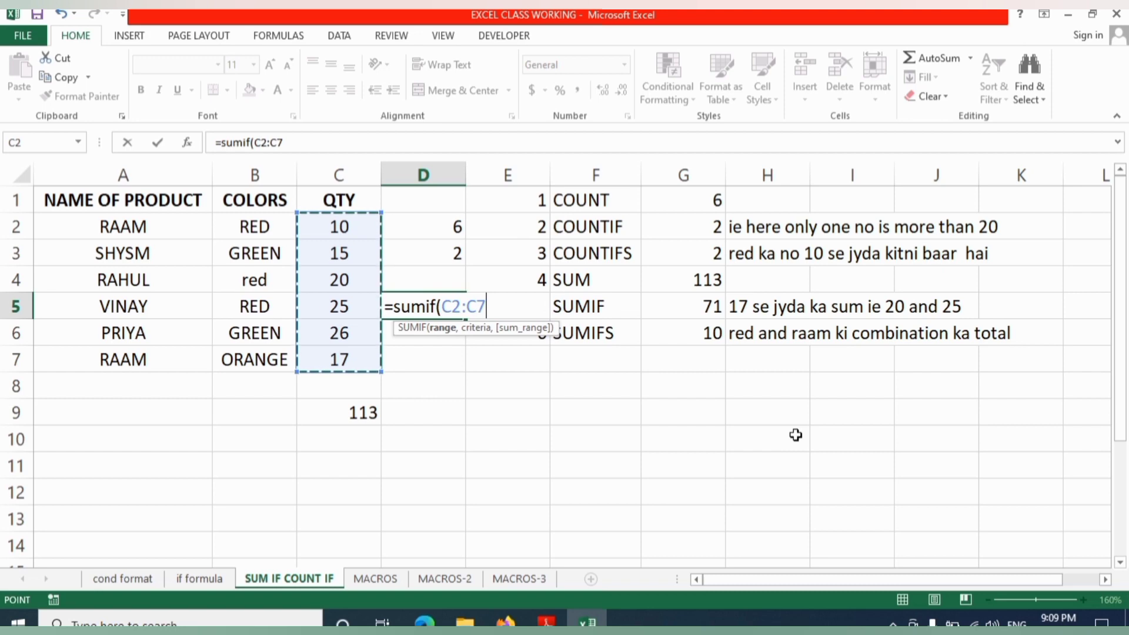
pyautogui.write(',>')
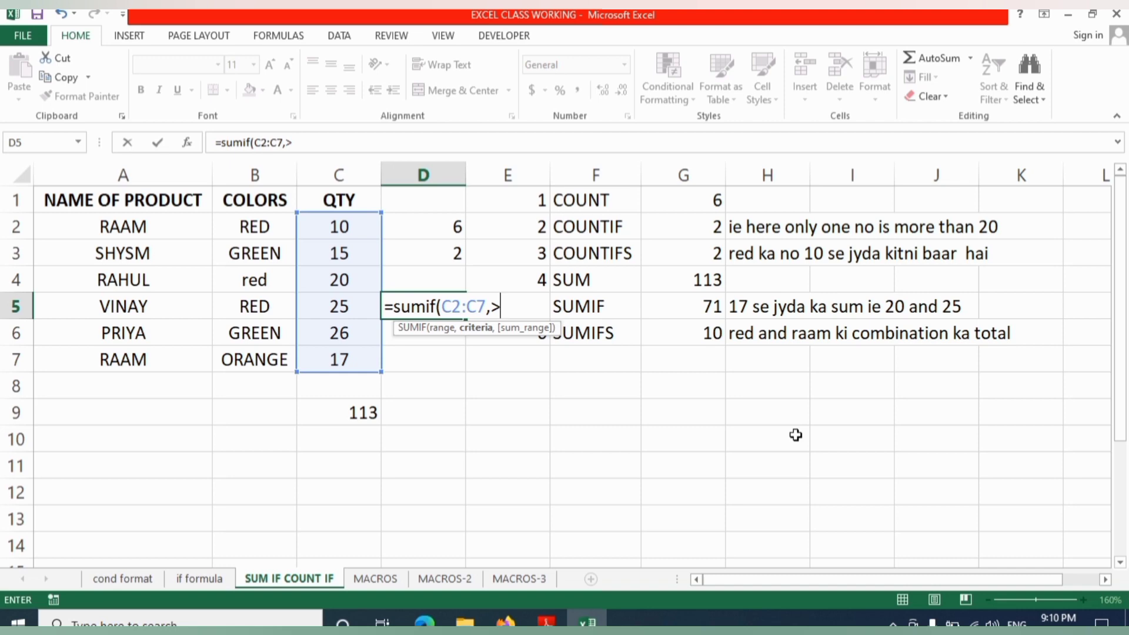
pyautogui.press('BackSpace')
pyautogui.write('"15")')
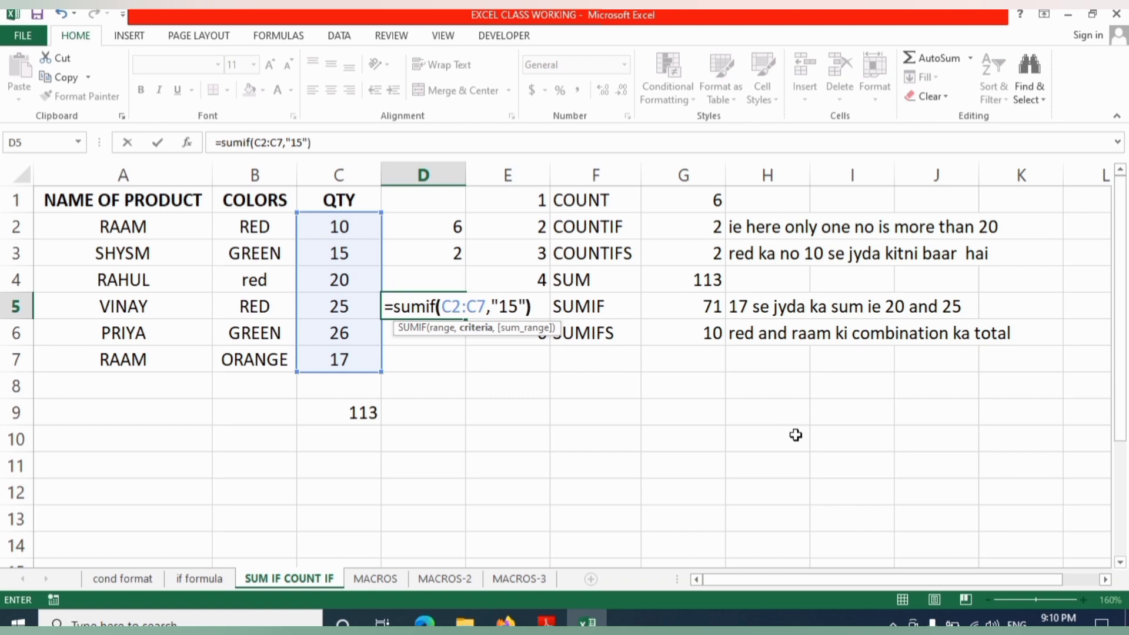
pyautogui.press('Return')
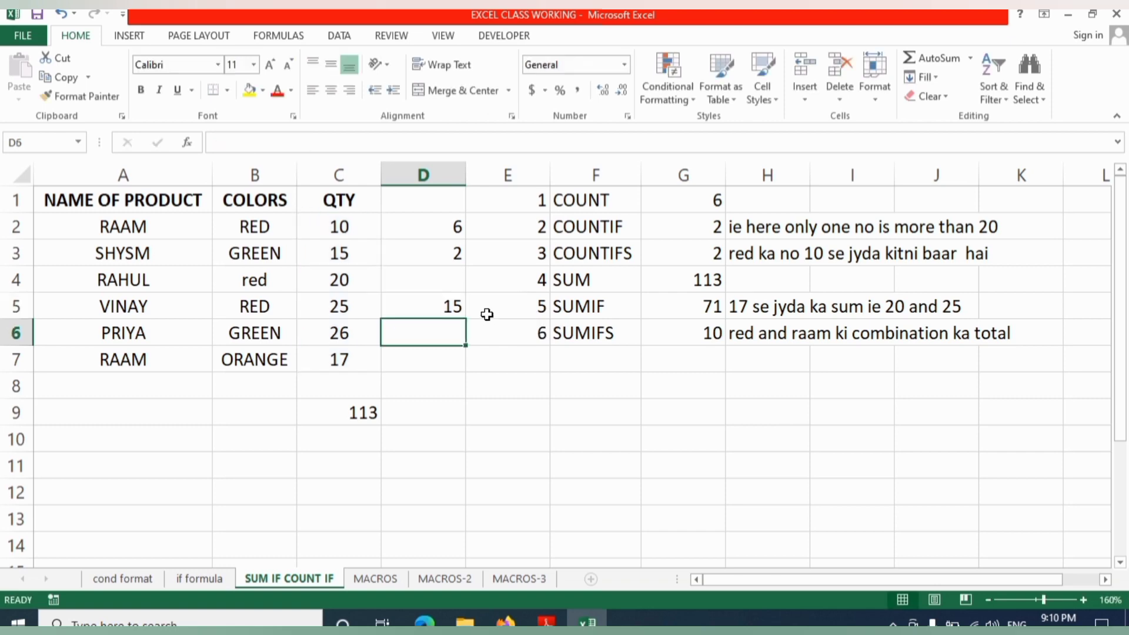
# - Change the criterion of the SUMIF formula in D5 to ">15" and check the quantities in column C that meet it
pyautogui.click(456, 305)
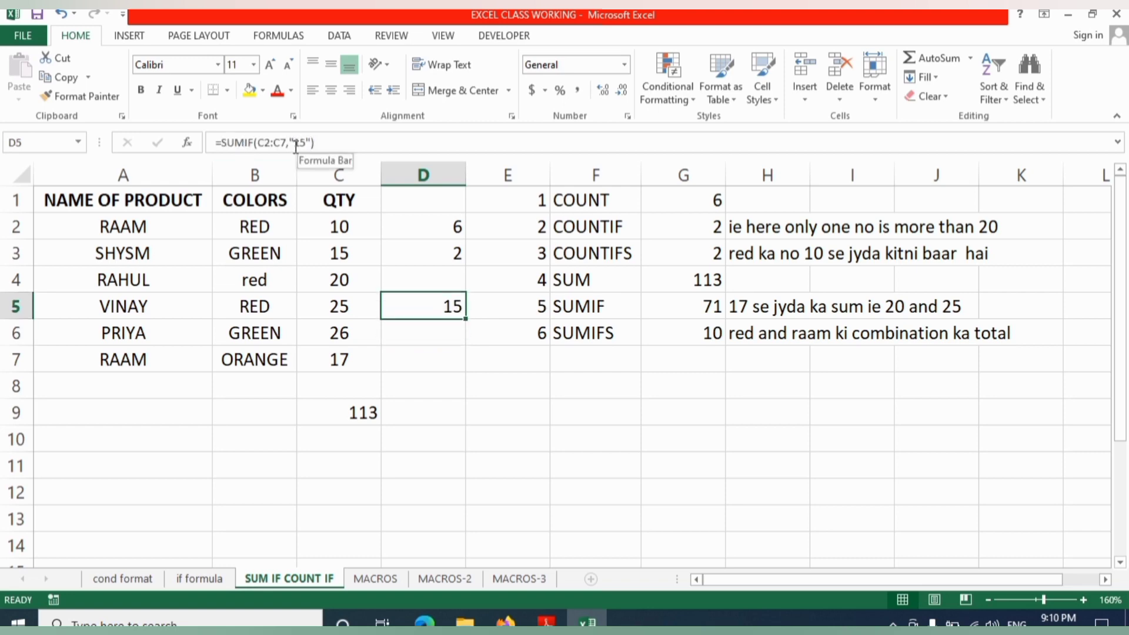
pyautogui.click(444, 386)
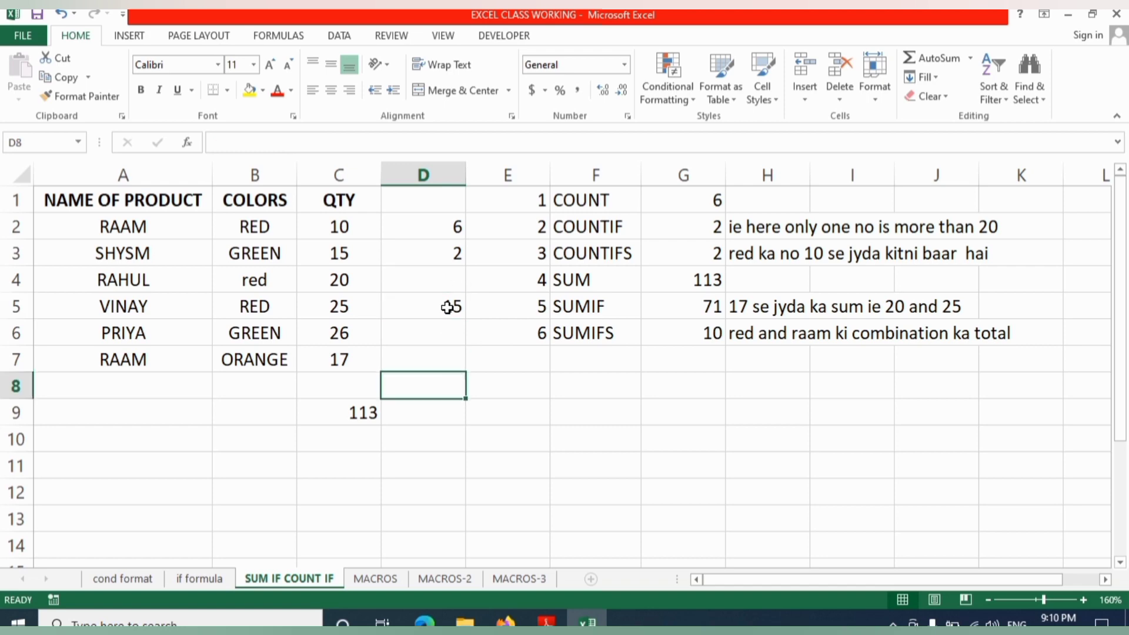
pyautogui.click(447, 309)
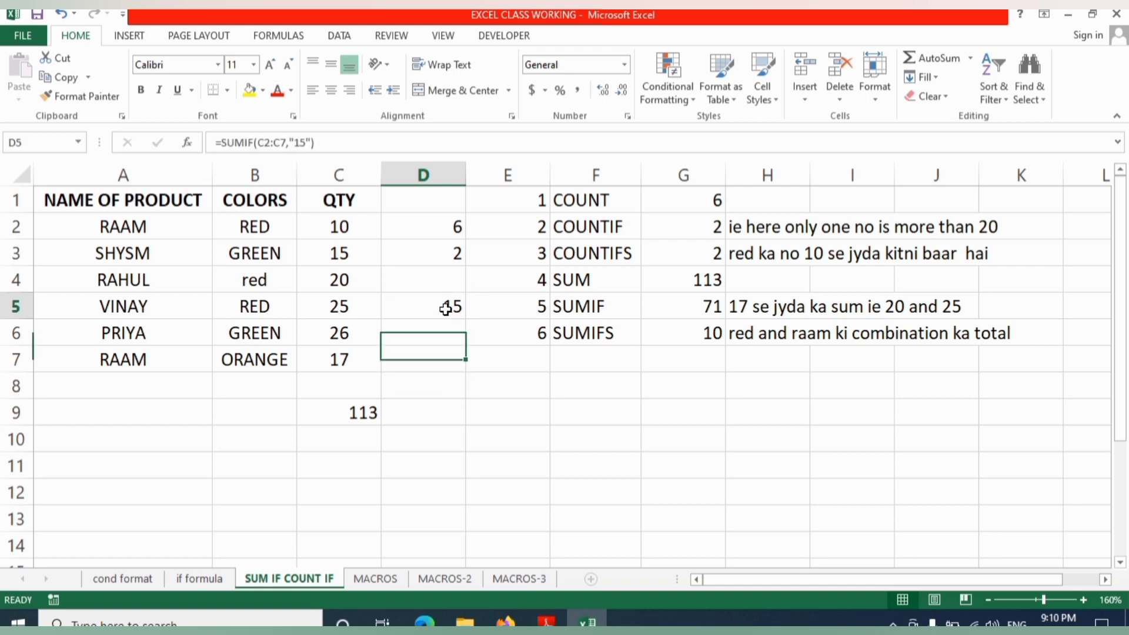
pyautogui.click(296, 142)
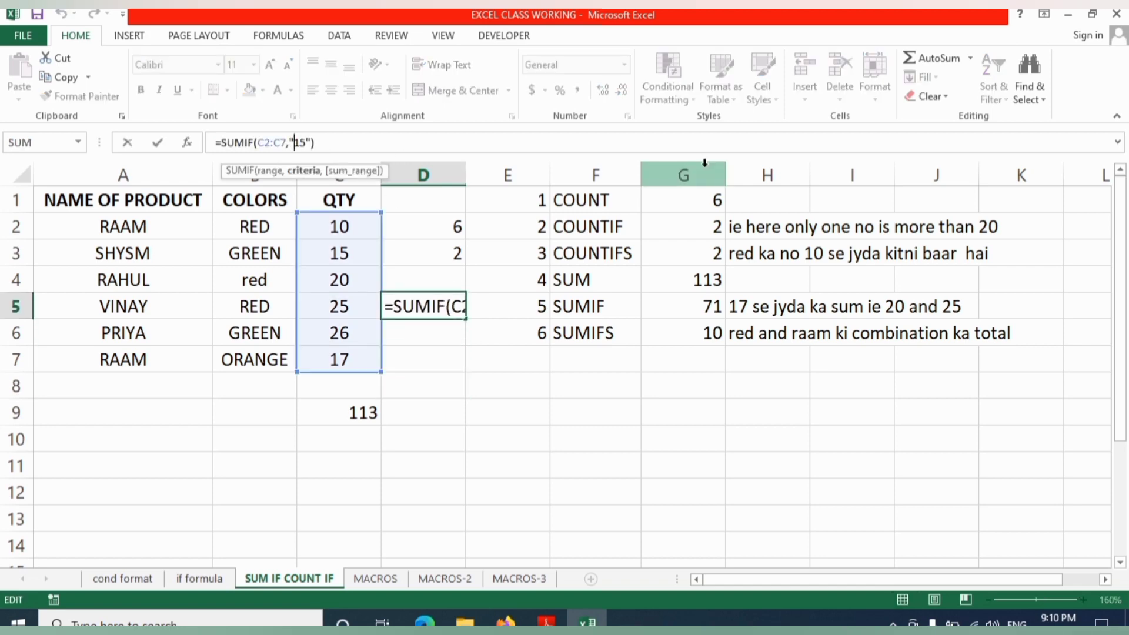
pyautogui.write('>')
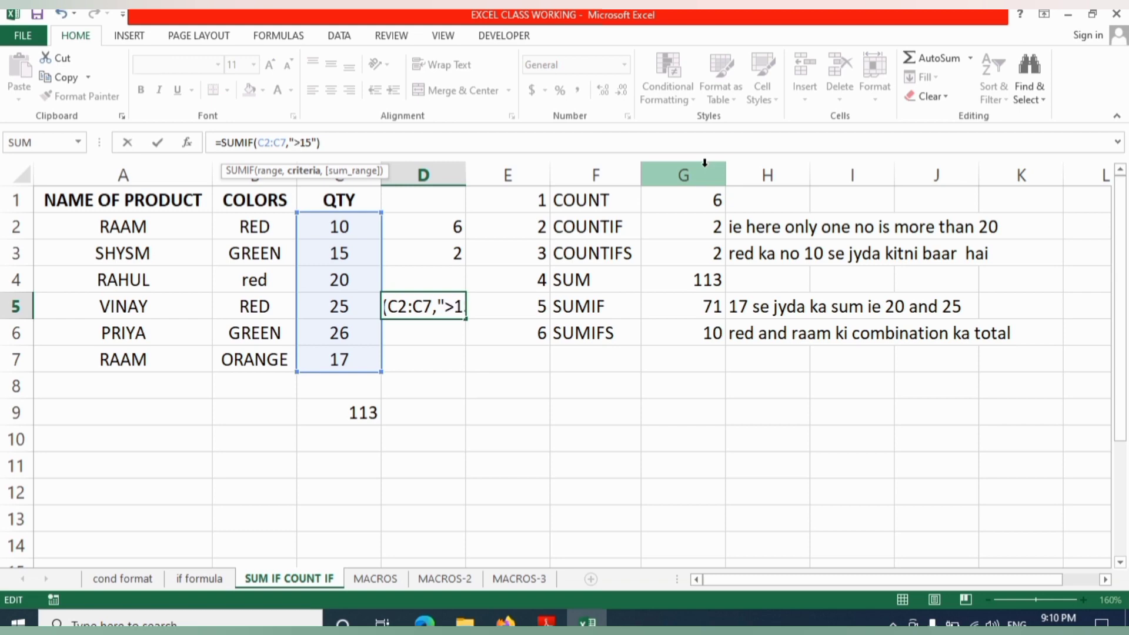
pyautogui.press('Return')
pyautogui.click(468, 307)
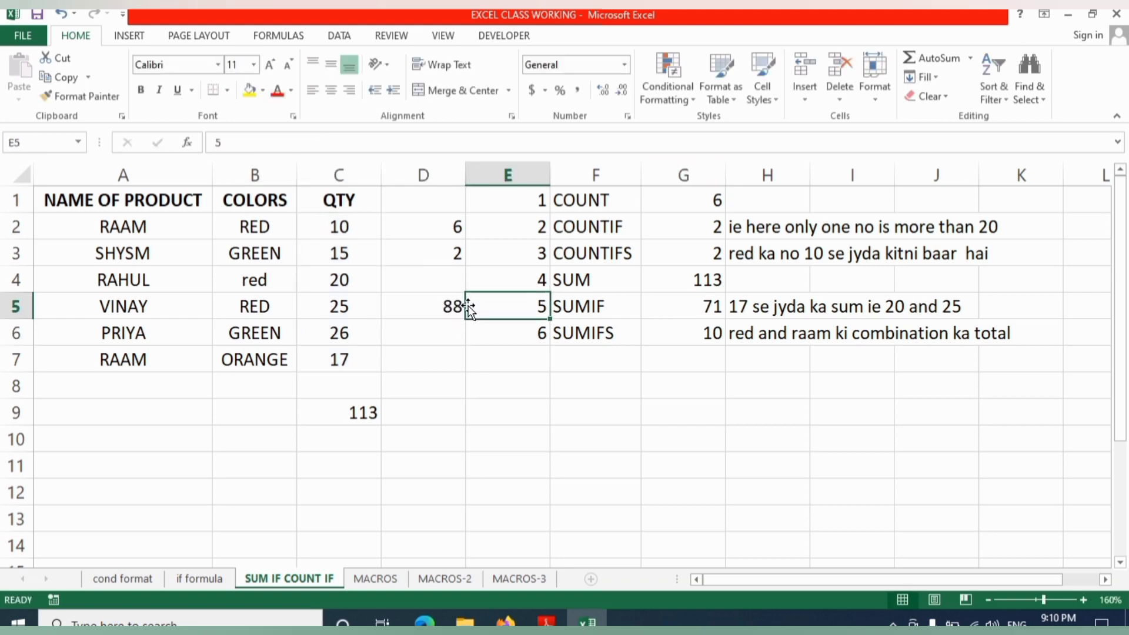
pyautogui.click(344, 332)
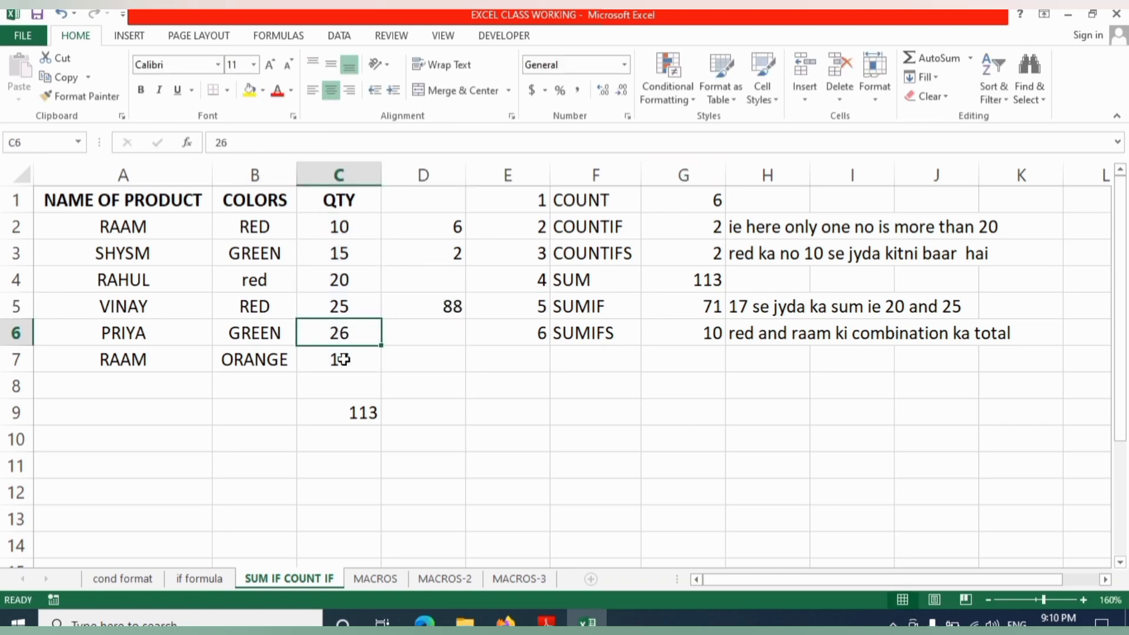
pyautogui.click(344, 360)
pyautogui.click(347, 281)
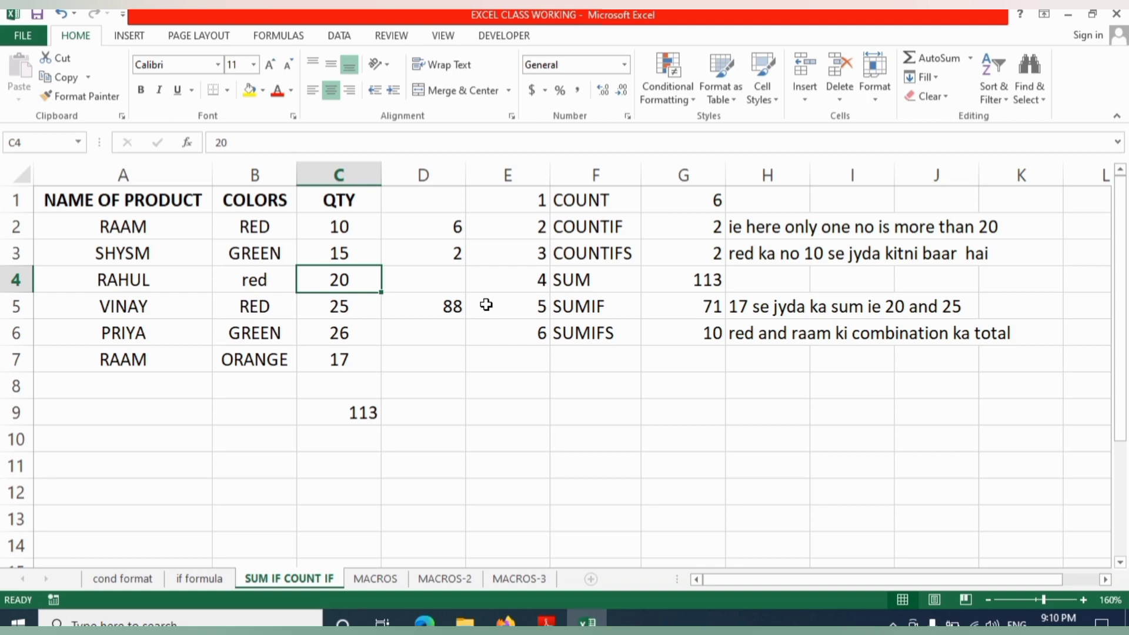
# - Examine the example SUMIFS formula in G6 and the matching product names in A2 and A7
pyautogui.click(618, 333)
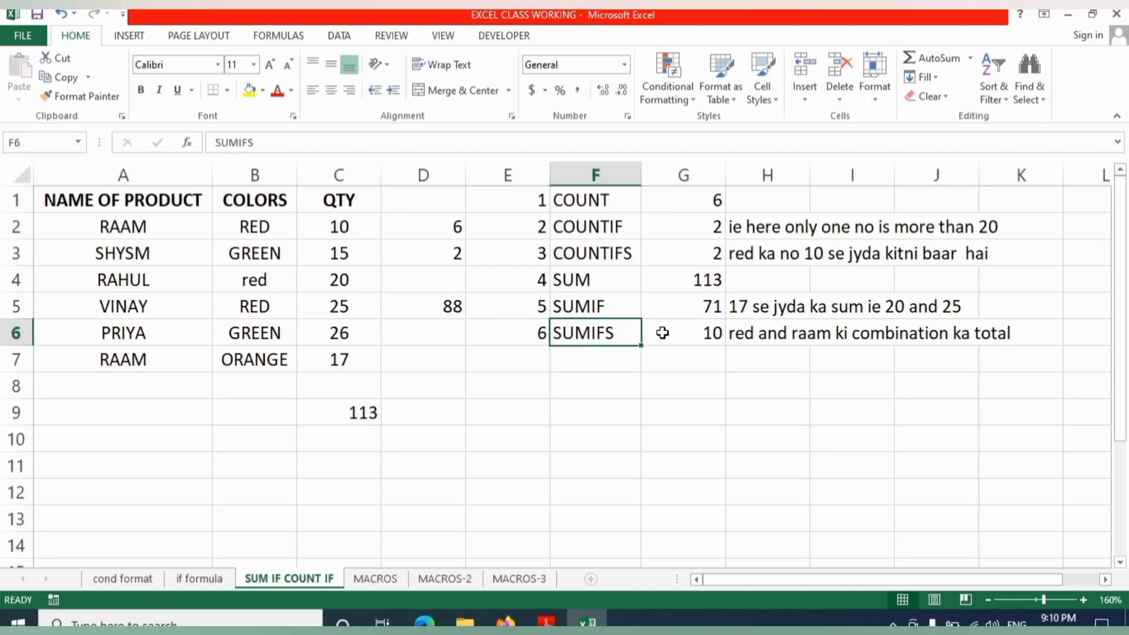
pyautogui.click(674, 332)
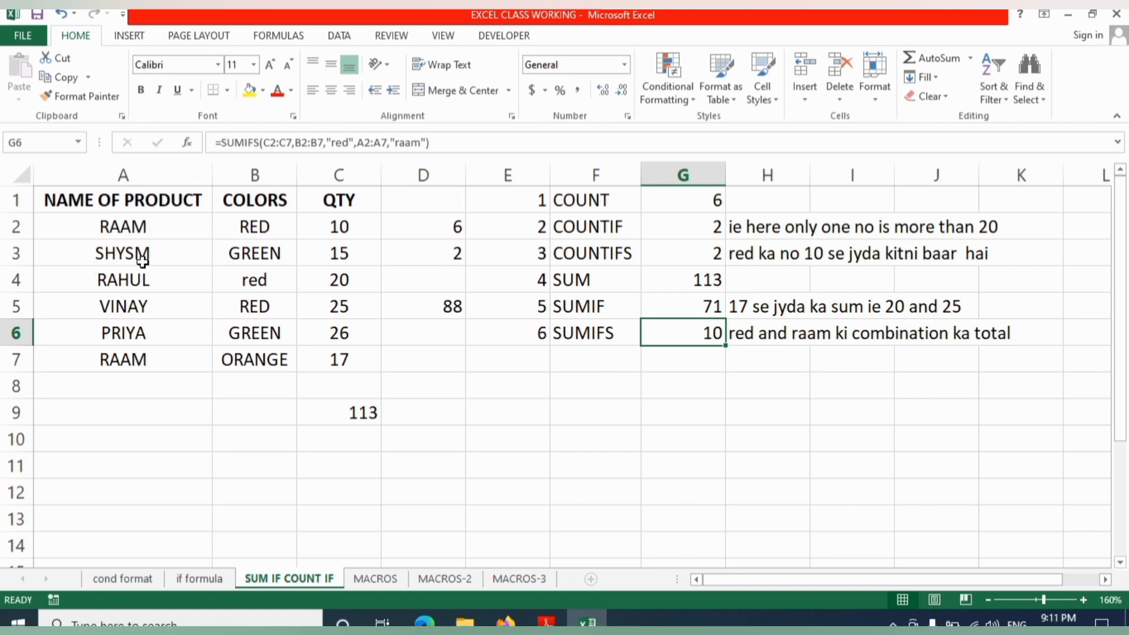
pyautogui.click(137, 228)
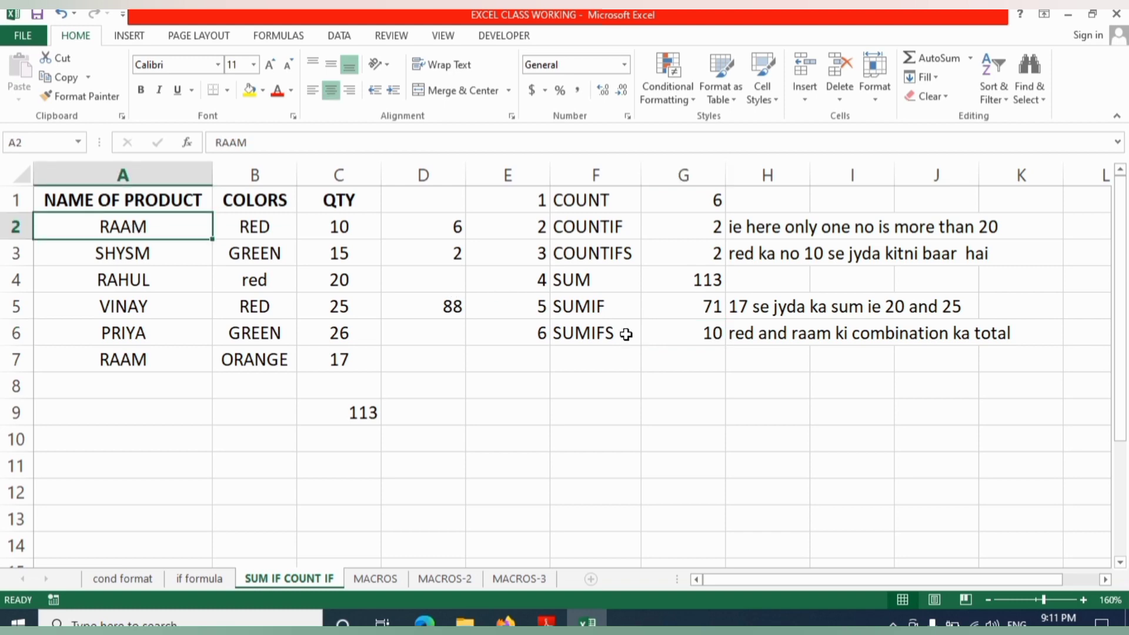
pyautogui.click(699, 337)
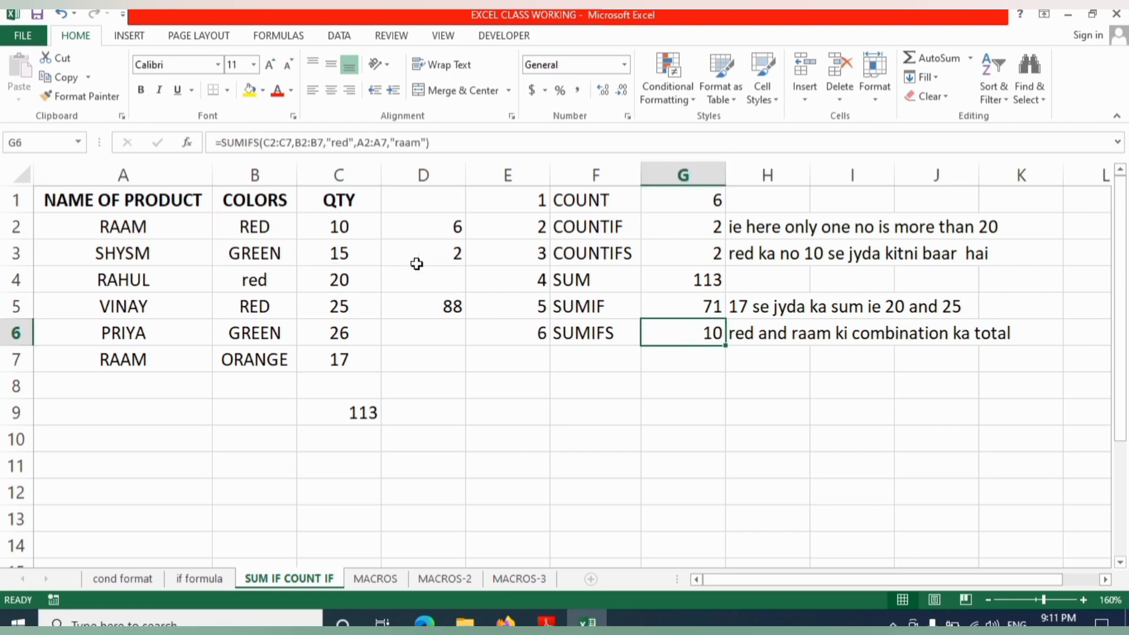
pyautogui.click(130, 360)
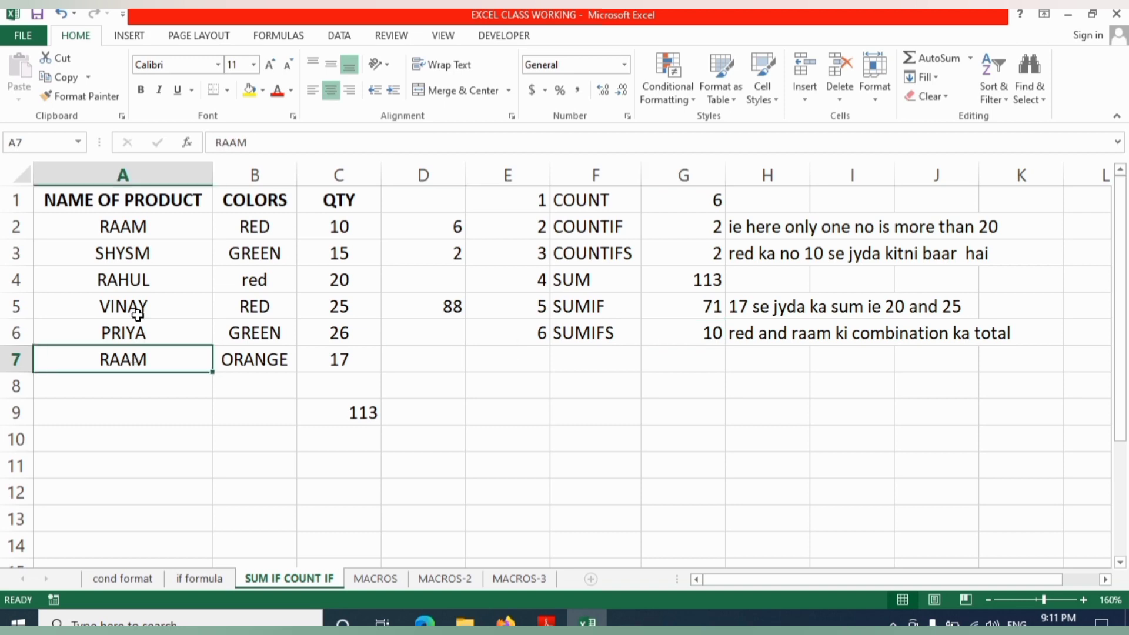
pyautogui.click(139, 227)
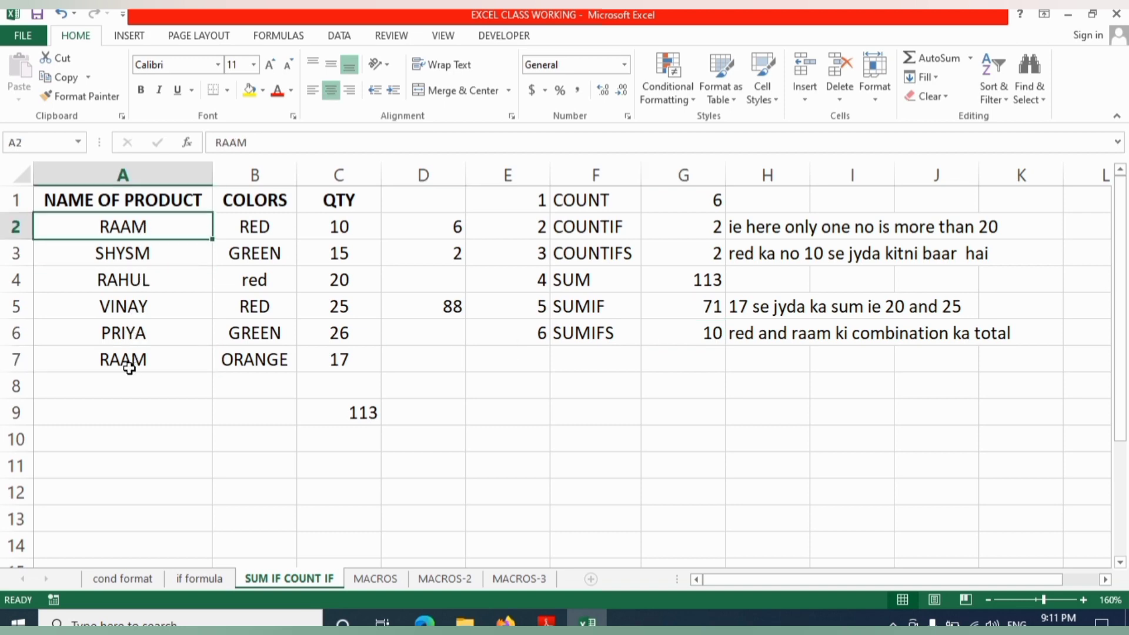
pyautogui.click(698, 330)
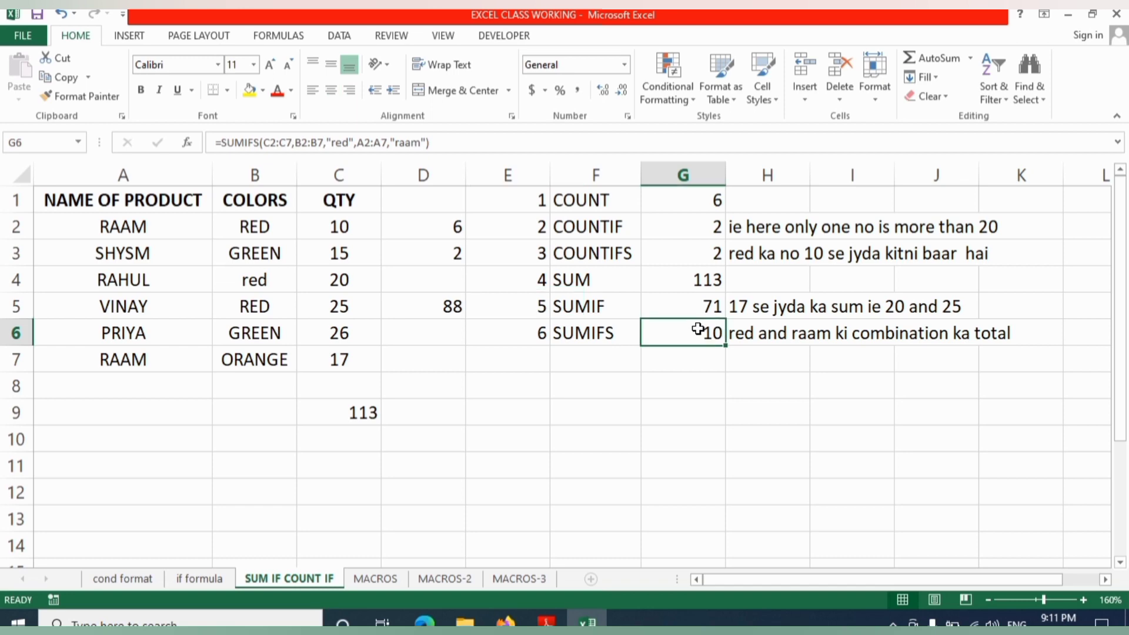
pyautogui.click(679, 407)
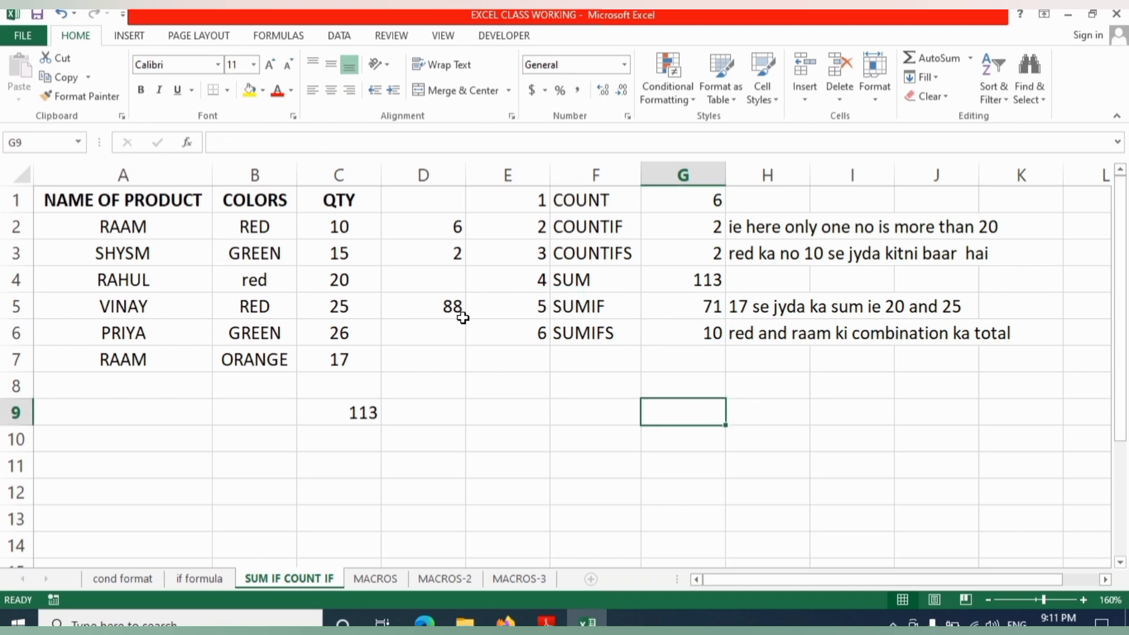
# - Compare the product, color and quantity entries of rows 2 and 7 with the criteria of the SUMIFS formula in G6
pyautogui.click(345, 227)
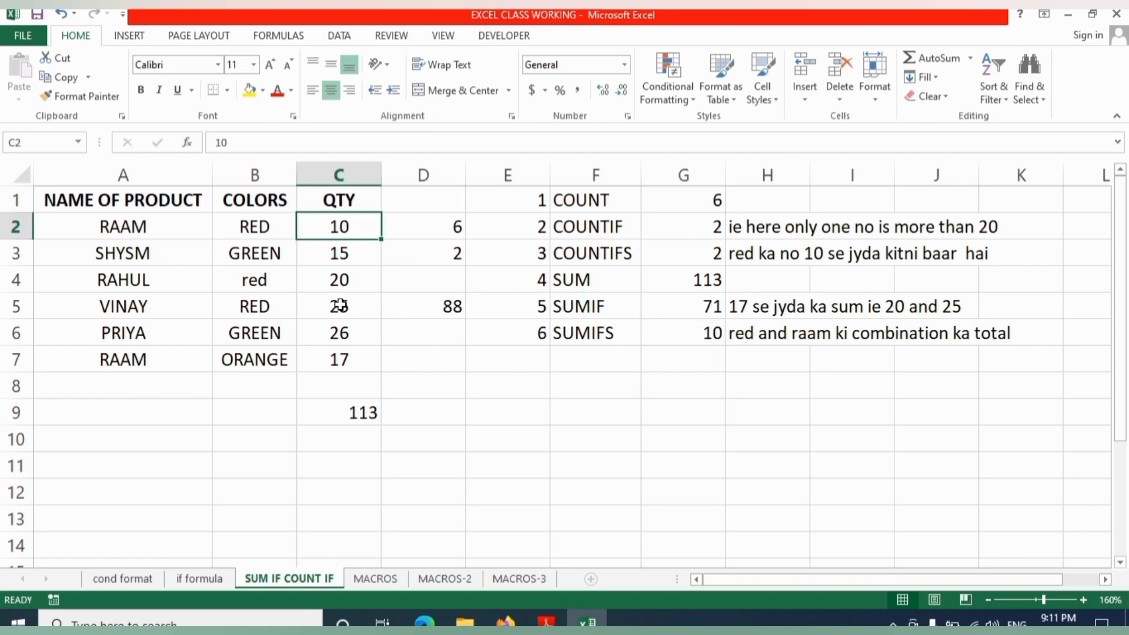
pyautogui.click(340, 359)
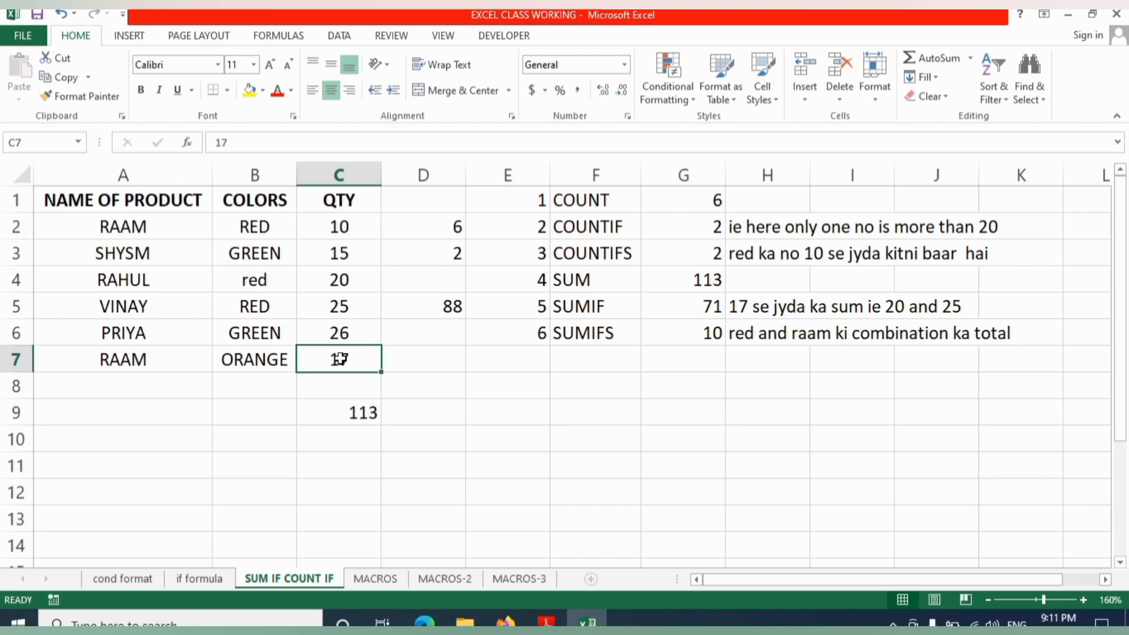
pyautogui.click(131, 229)
pyautogui.click(257, 227)
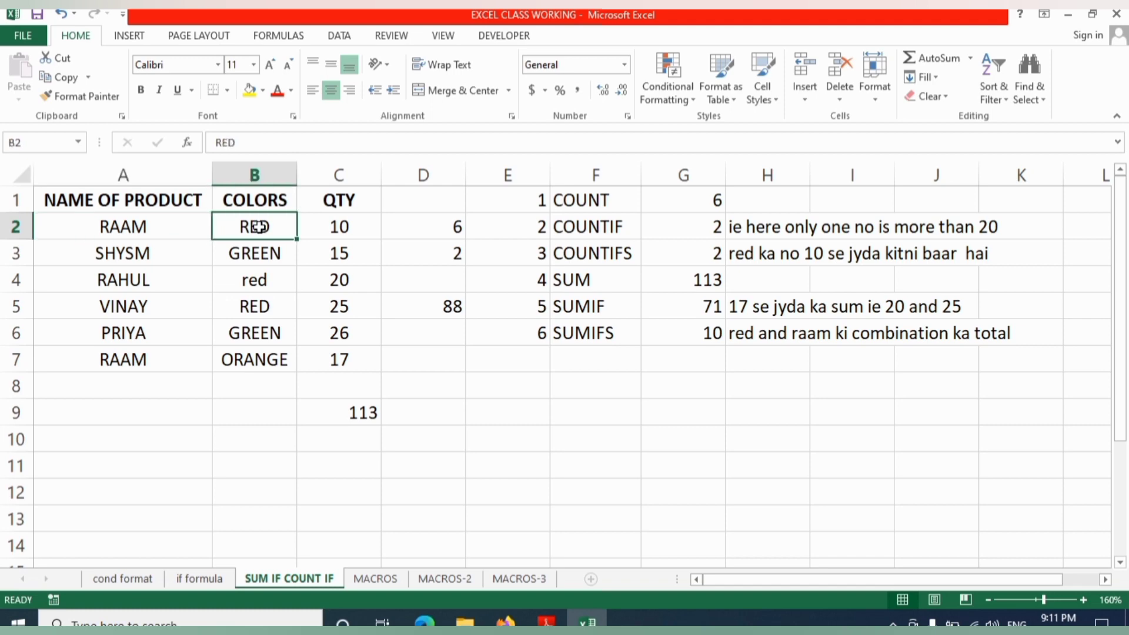
pyautogui.click(696, 334)
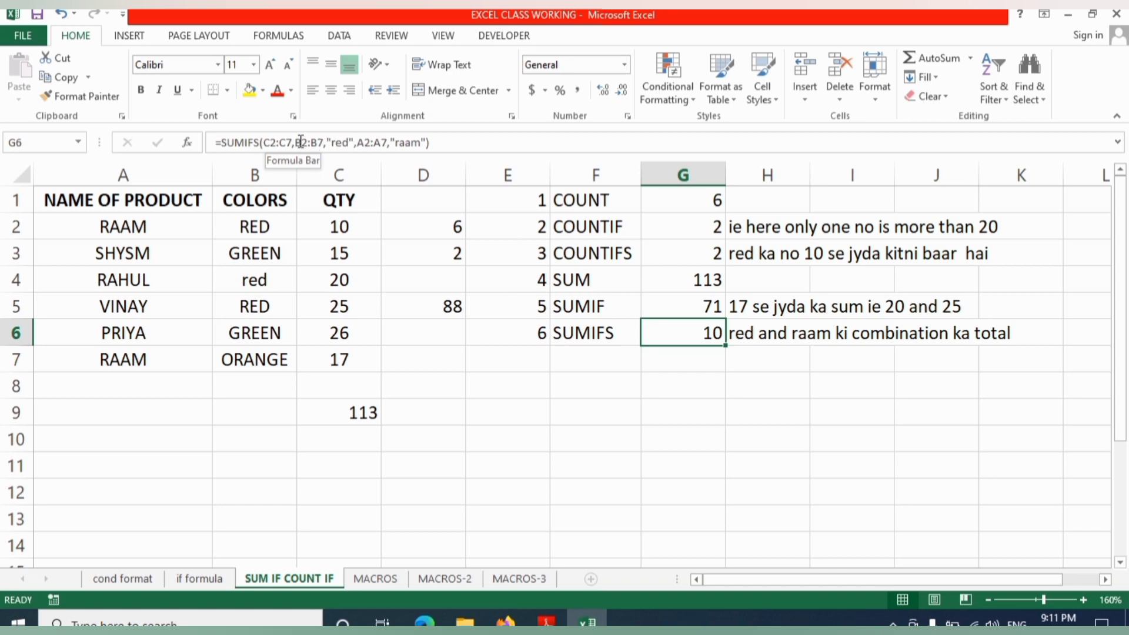
pyautogui.click(135, 226)
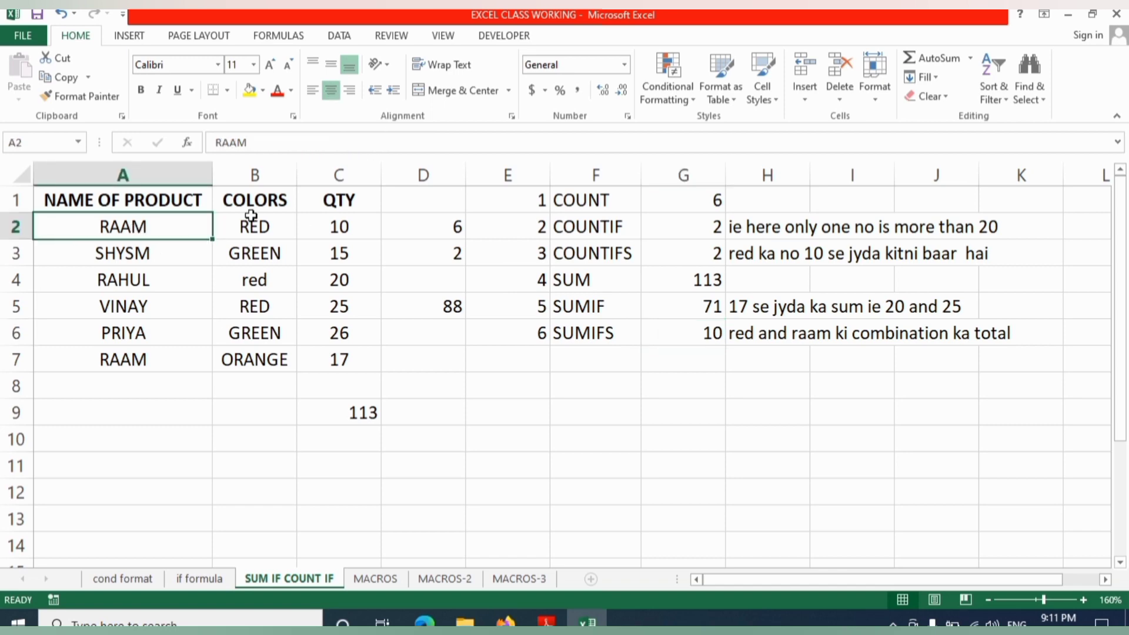
pyautogui.click(252, 219)
pyautogui.click(122, 357)
pyautogui.click(230, 358)
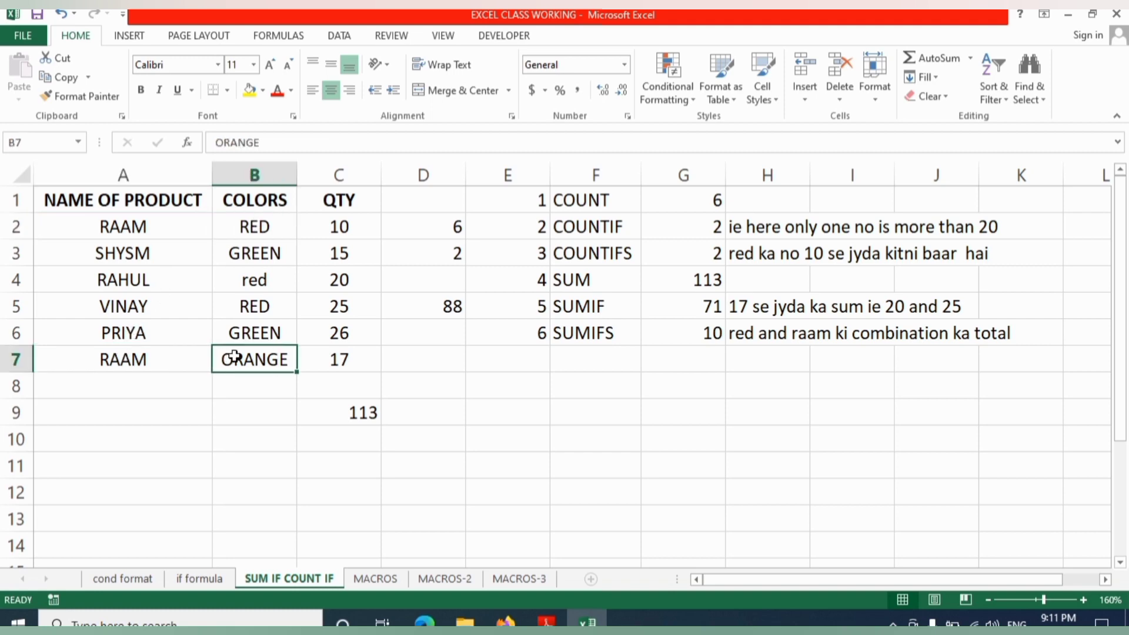
# - Start a SUMIFS formula in cell D7 with sum range C2:C7 and the first criterion "red" on range B2:B7
pyautogui.click(337, 229)
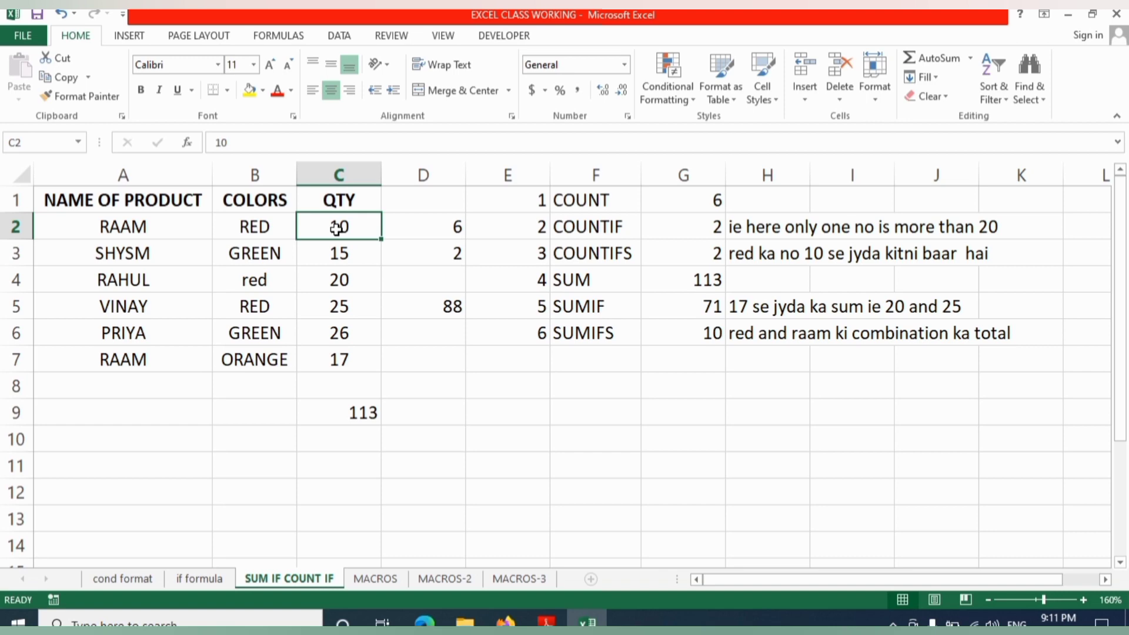
pyautogui.click(685, 333)
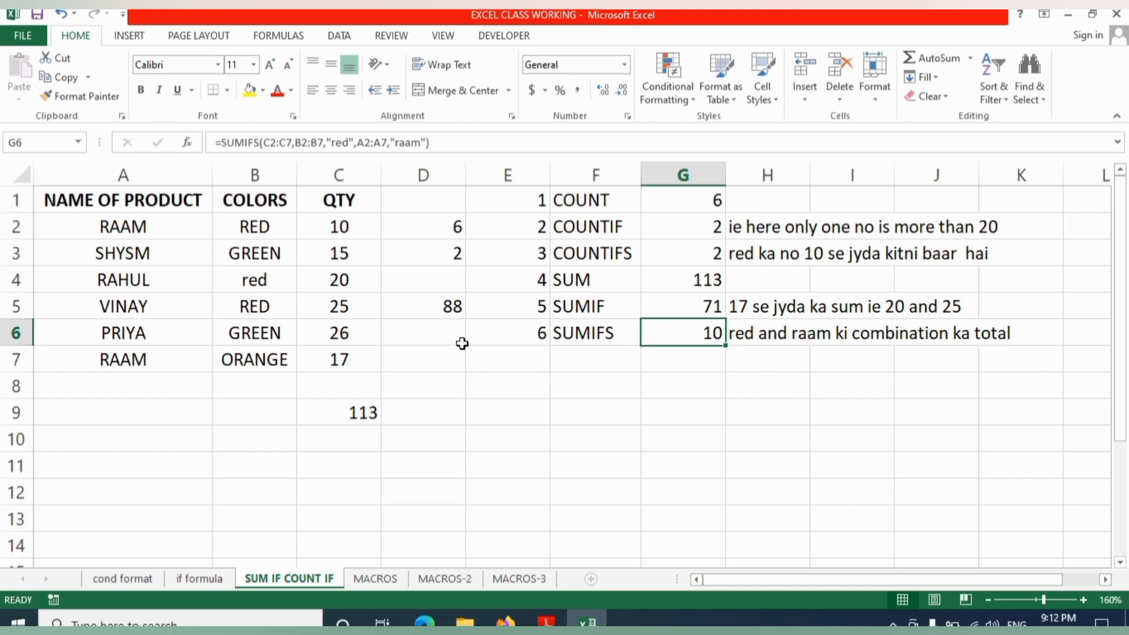
pyautogui.click(427, 360)
pyautogui.write('=')
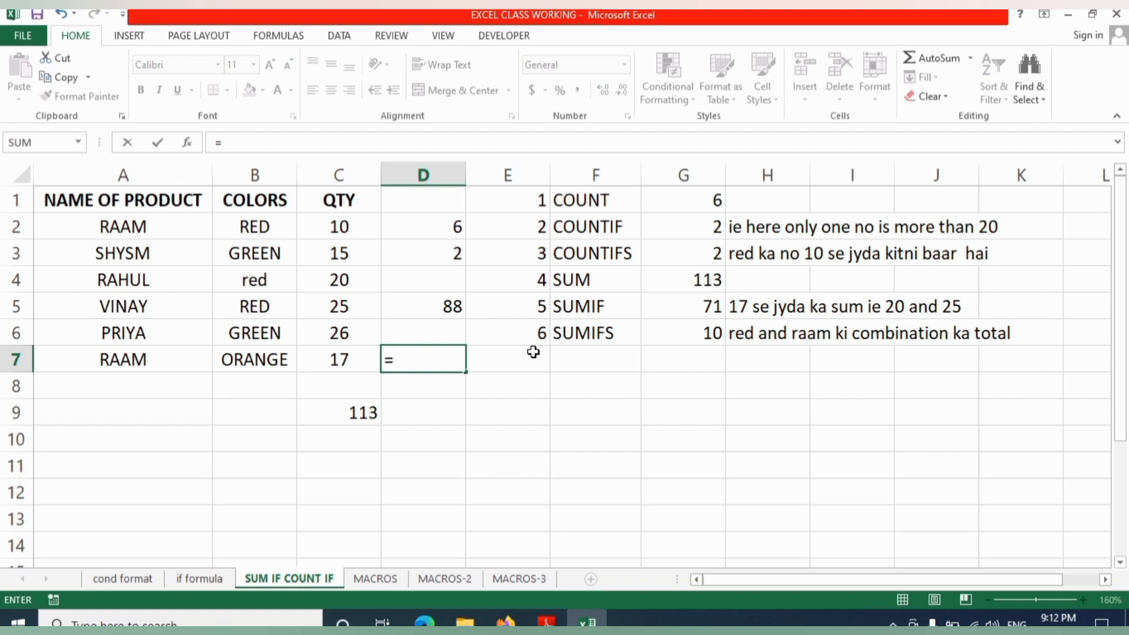
pyautogui.write('sum')
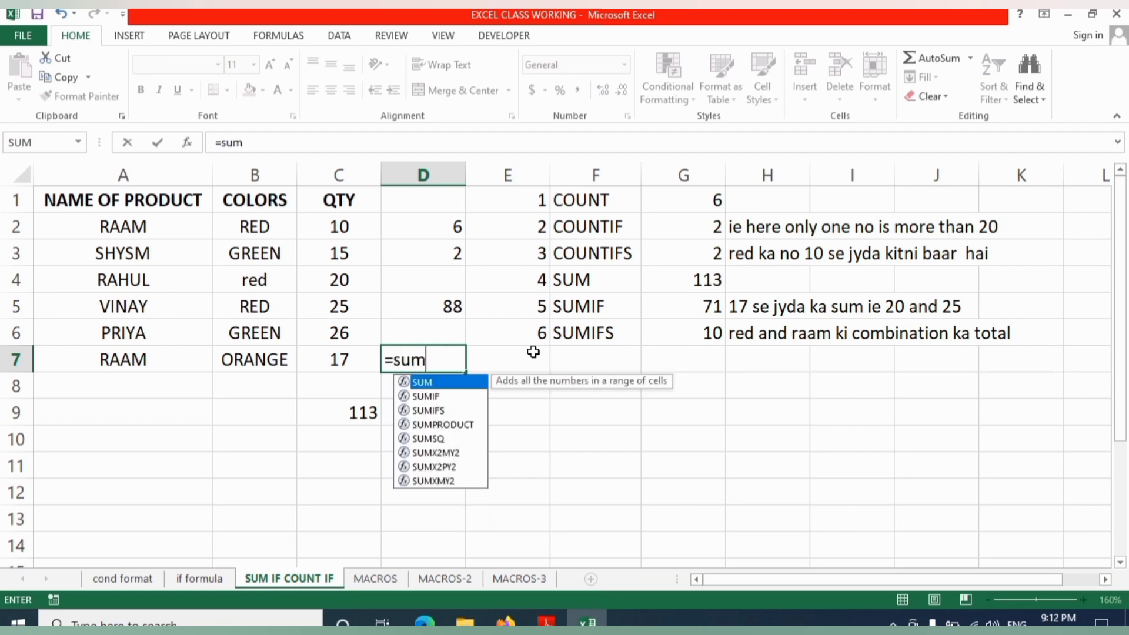
pyautogui.write('ifs')
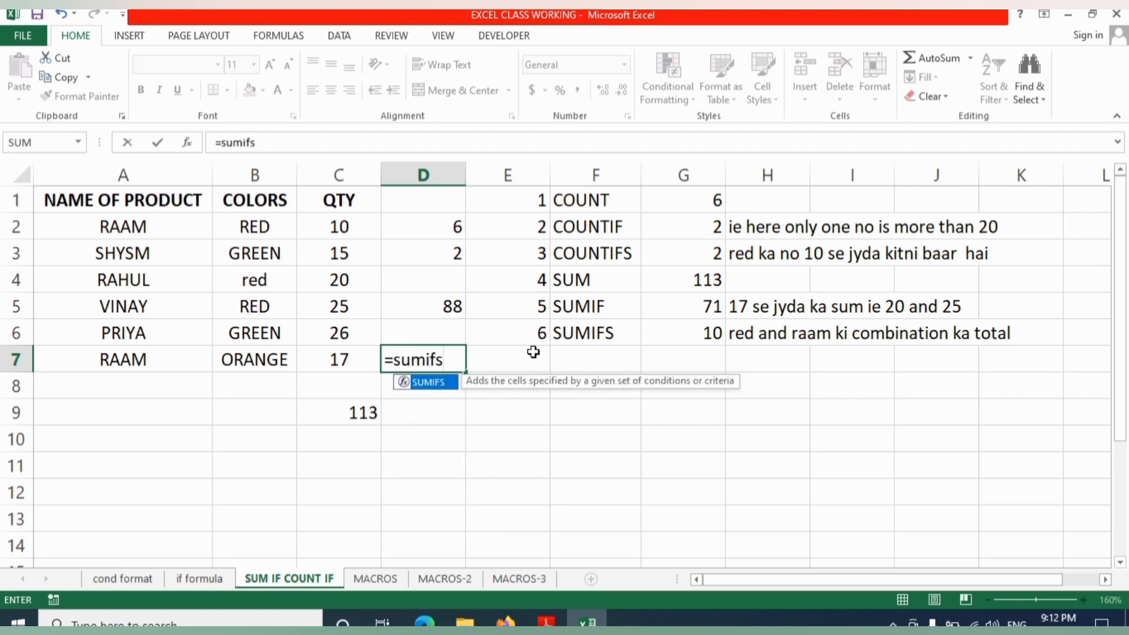
pyautogui.write('(')
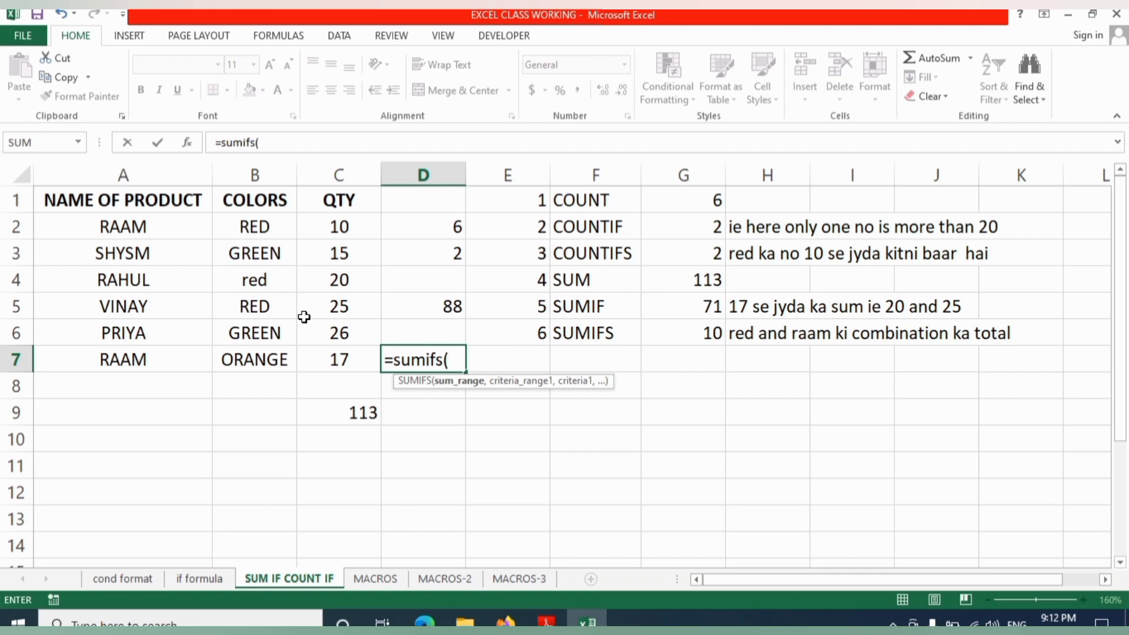
pyautogui.moveTo(338, 227); pyautogui.dragTo(342, 363)
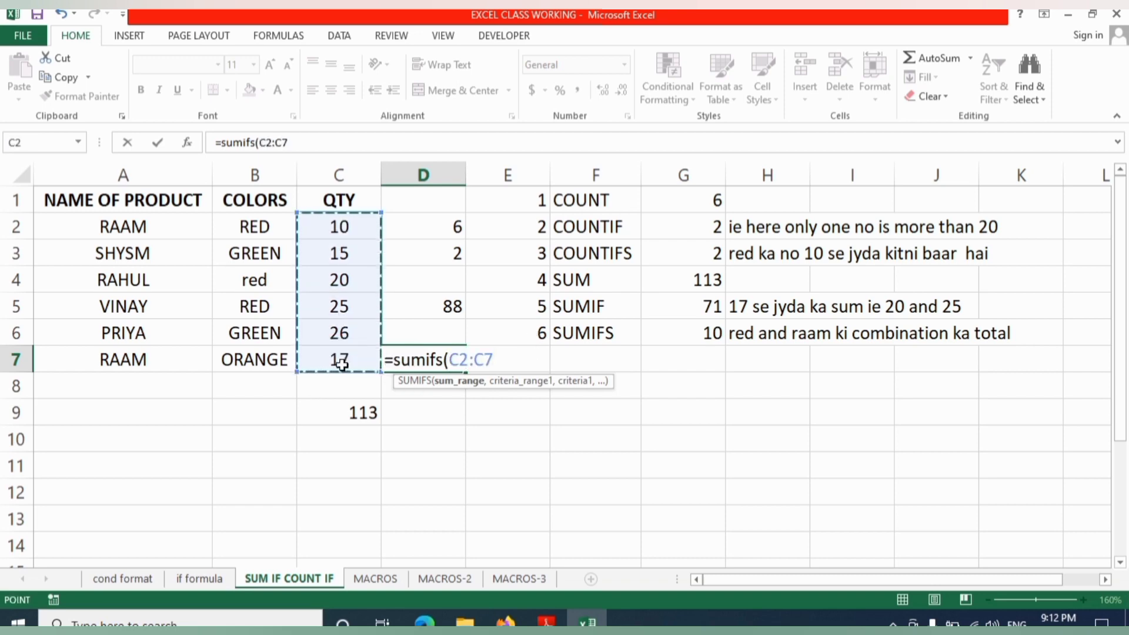
pyautogui.write(',')
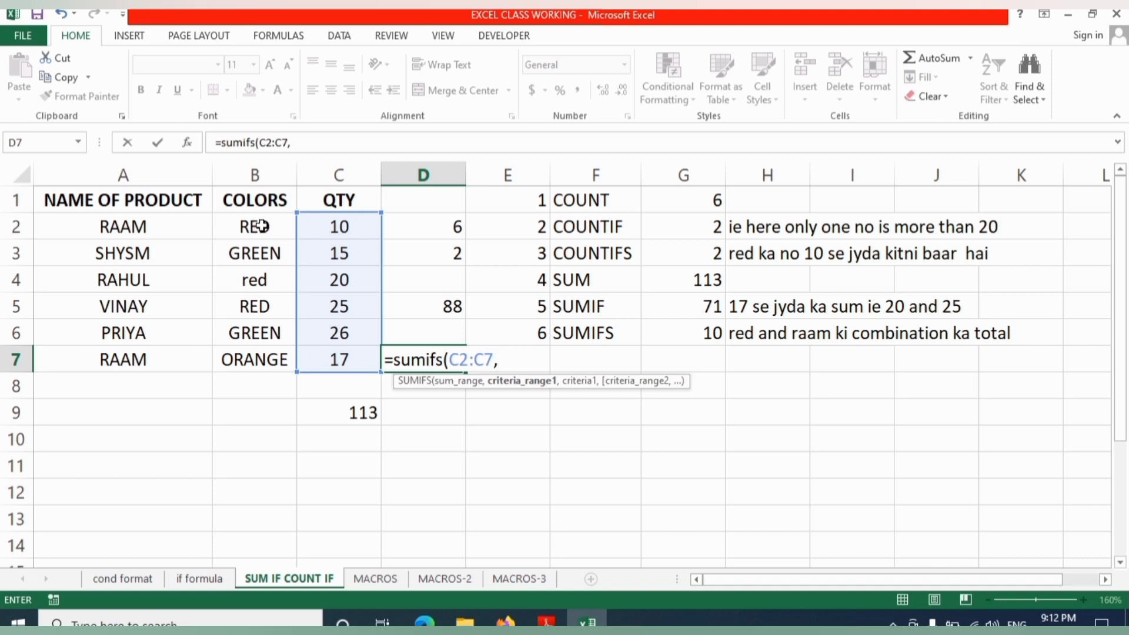
pyautogui.moveTo(261, 226); pyautogui.dragTo(254, 360)
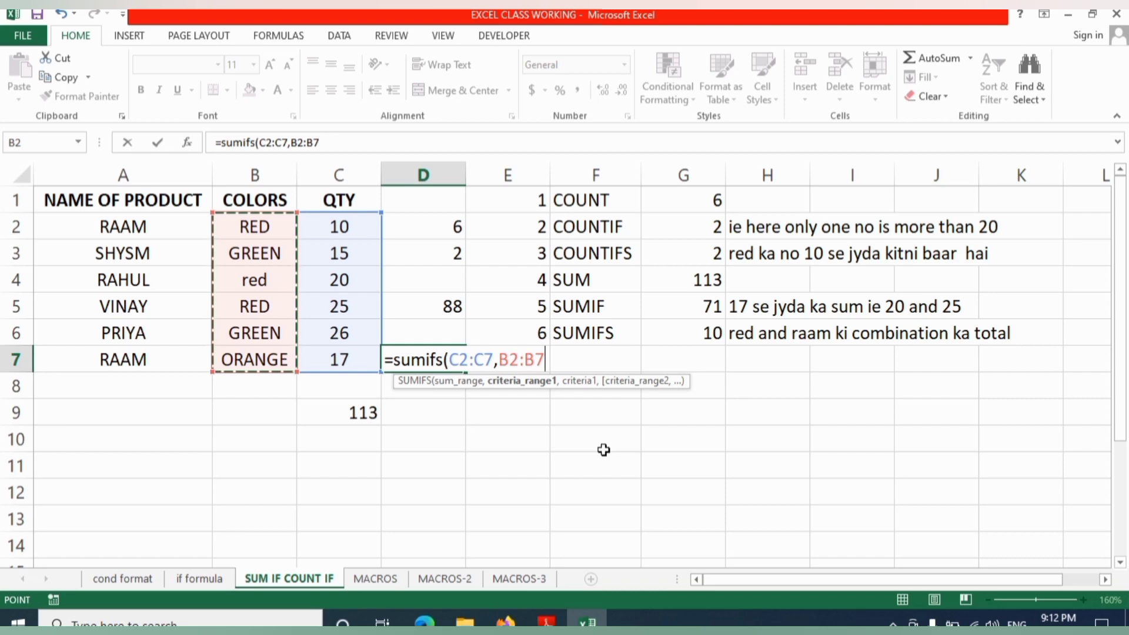
pyautogui.write(',"')
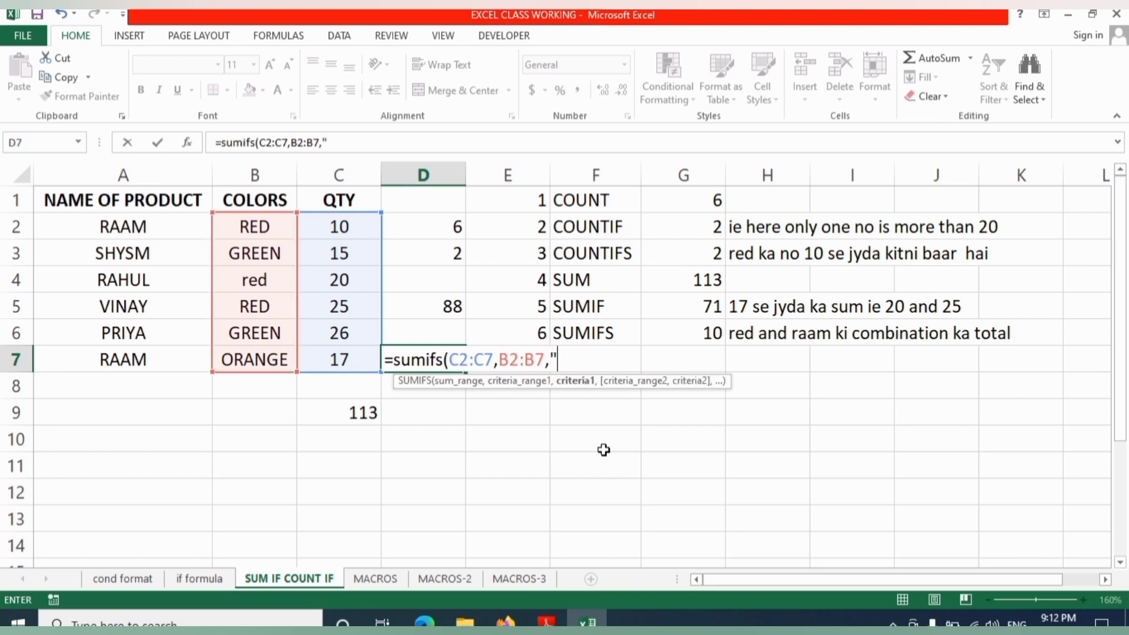
pyautogui.write('red')
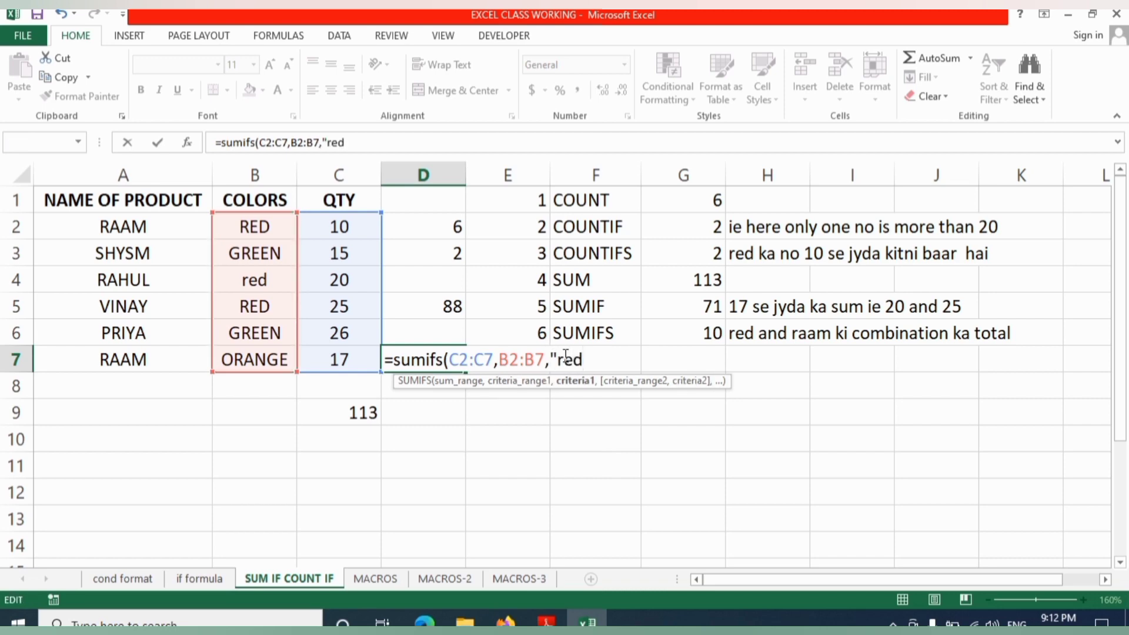
pyautogui.write('",')
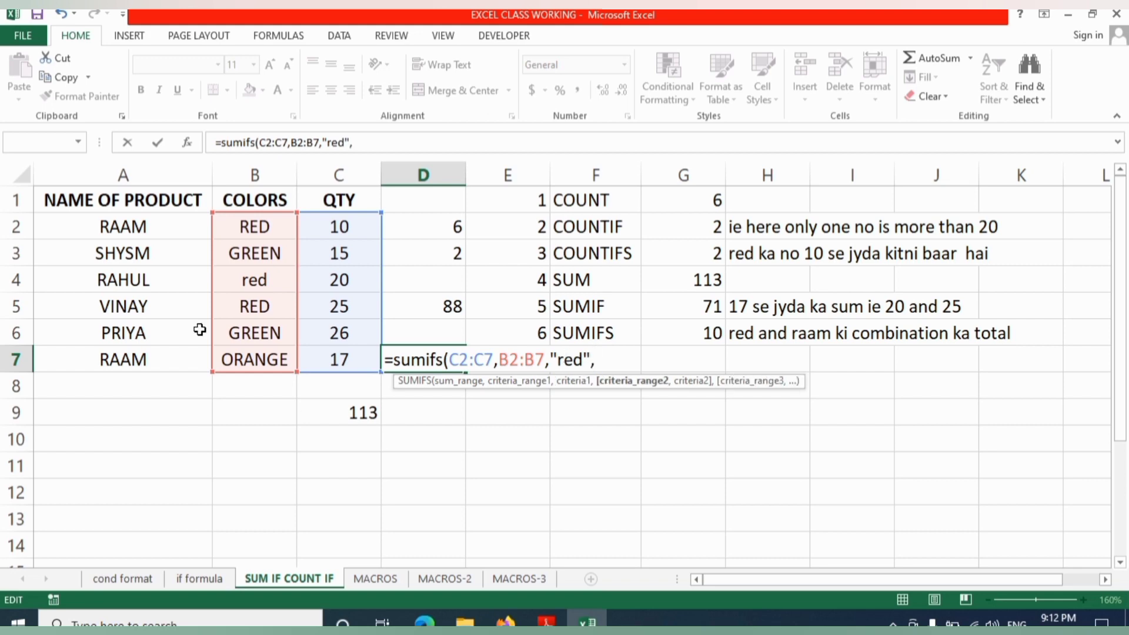
# - Complete the SUMIFS formula in D7 with the second criteria range A2:A7 and the criterion "raam"
pyautogui.moveTo(150, 226); pyautogui.dragTo(149, 353)
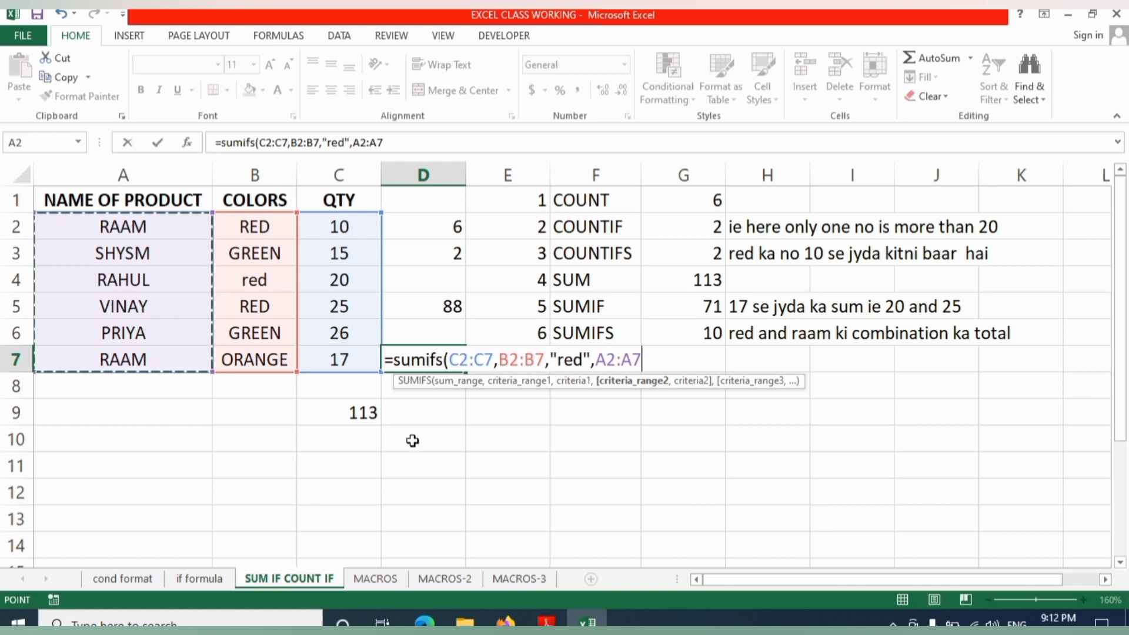
pyautogui.write(',')
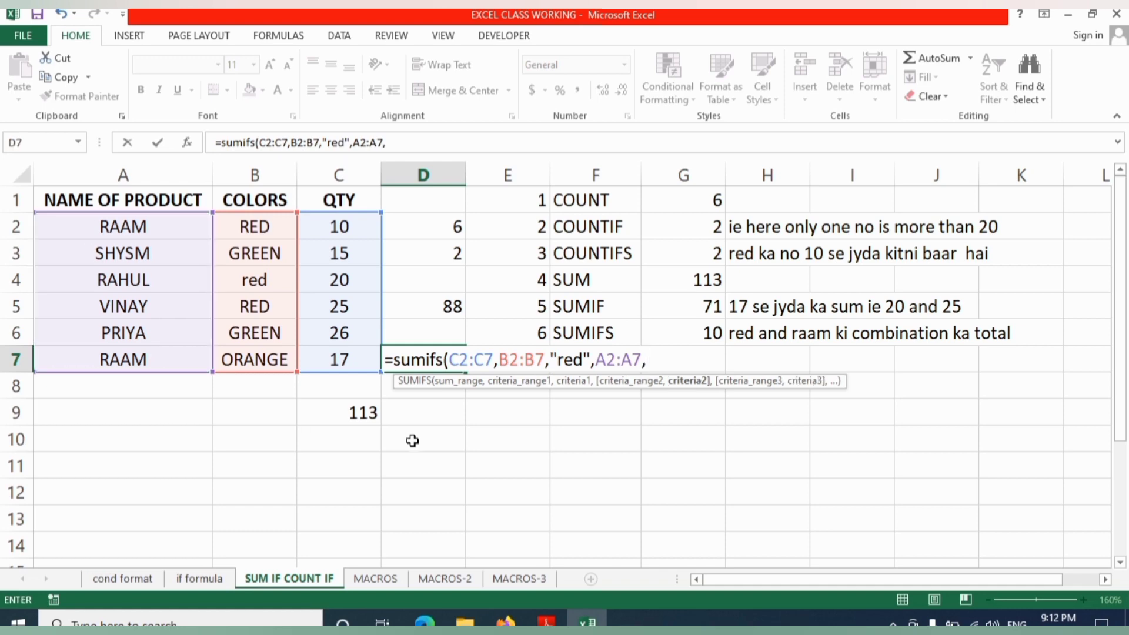
pyautogui.write('"raa,')
pyautogui.press('BackSpace')
pyautogui.write('m")')
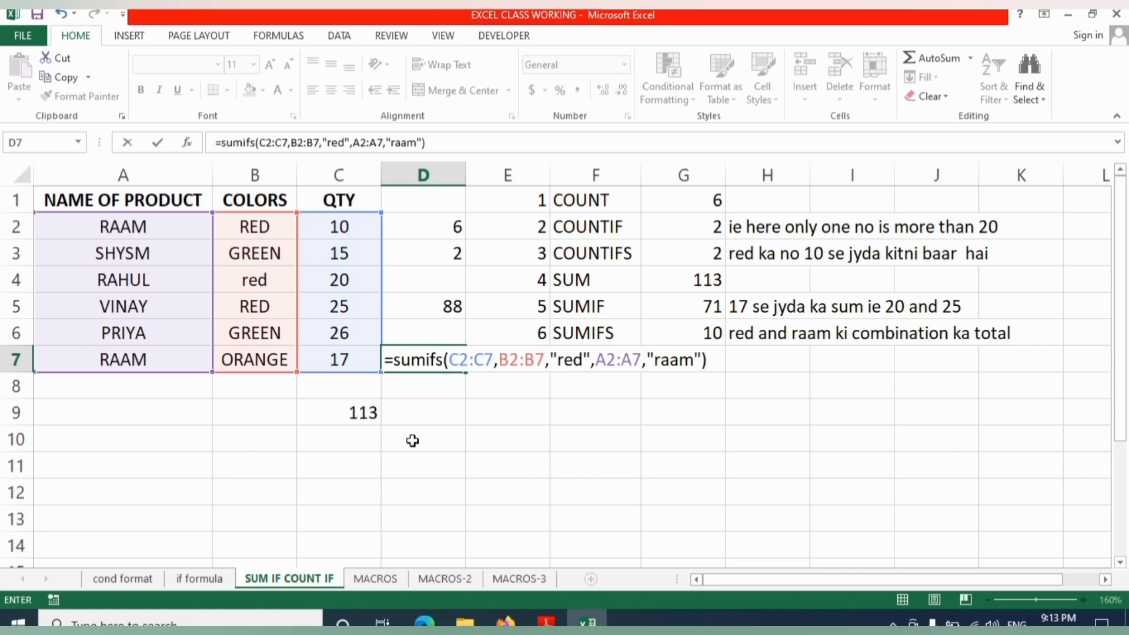
pyautogui.press('Return')
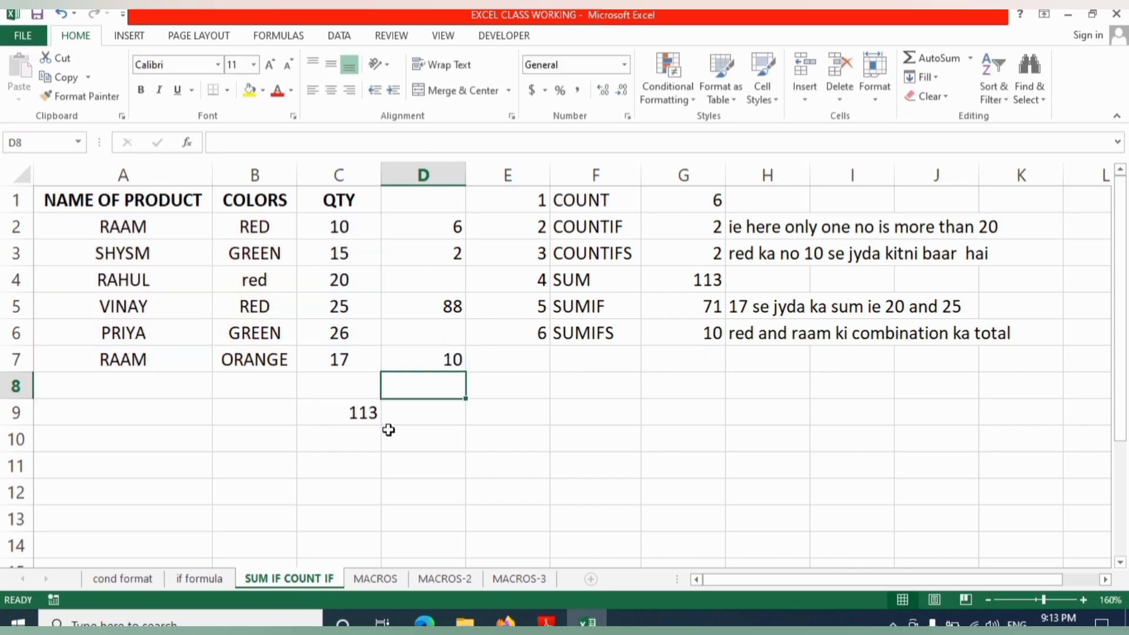
# - Review the SUMIFS formula in D7 against the product and color entries in row 2
pyautogui.click(406, 366)
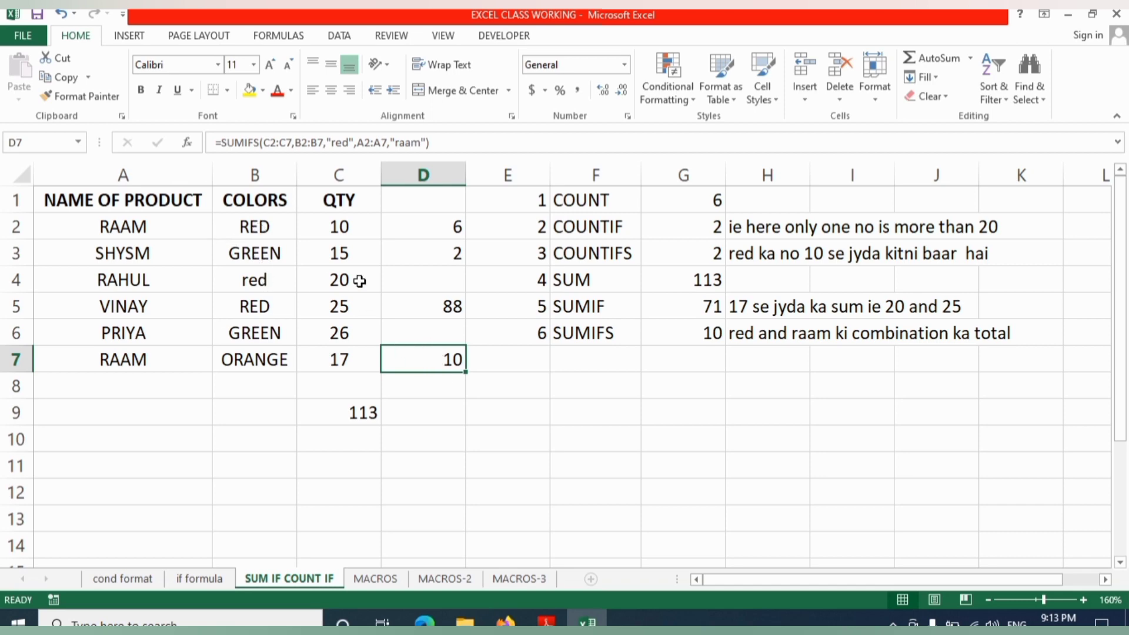
pyautogui.click(209, 234)
pyautogui.click(244, 227)
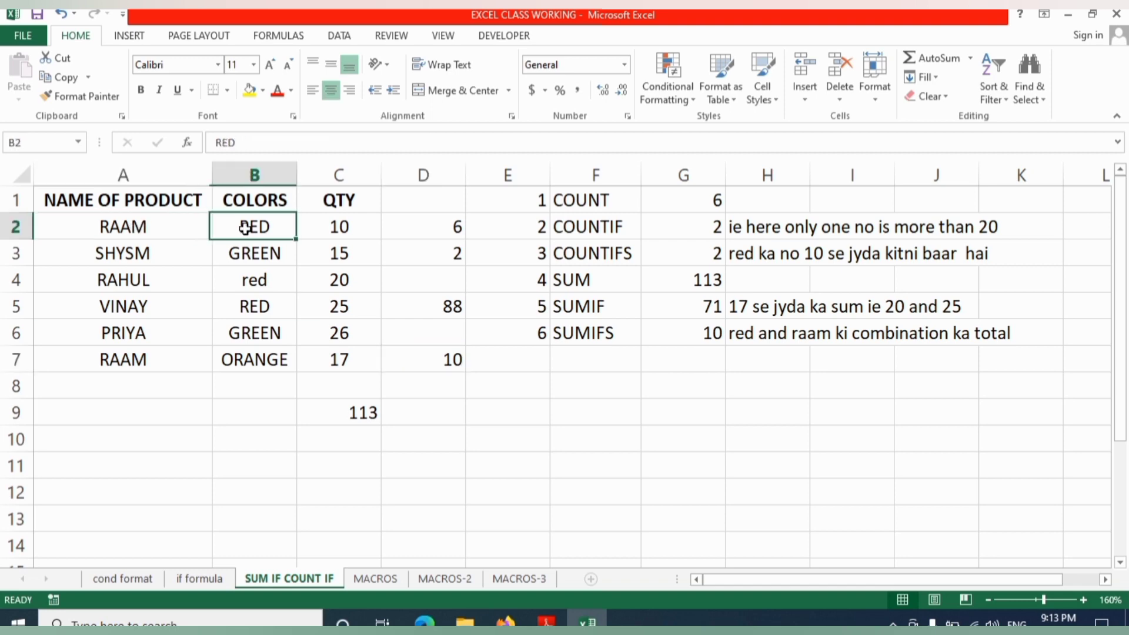
# - Change the color in B7 to red and check the RAAM quantities in C2 and C7
pyautogui.click(132, 354)
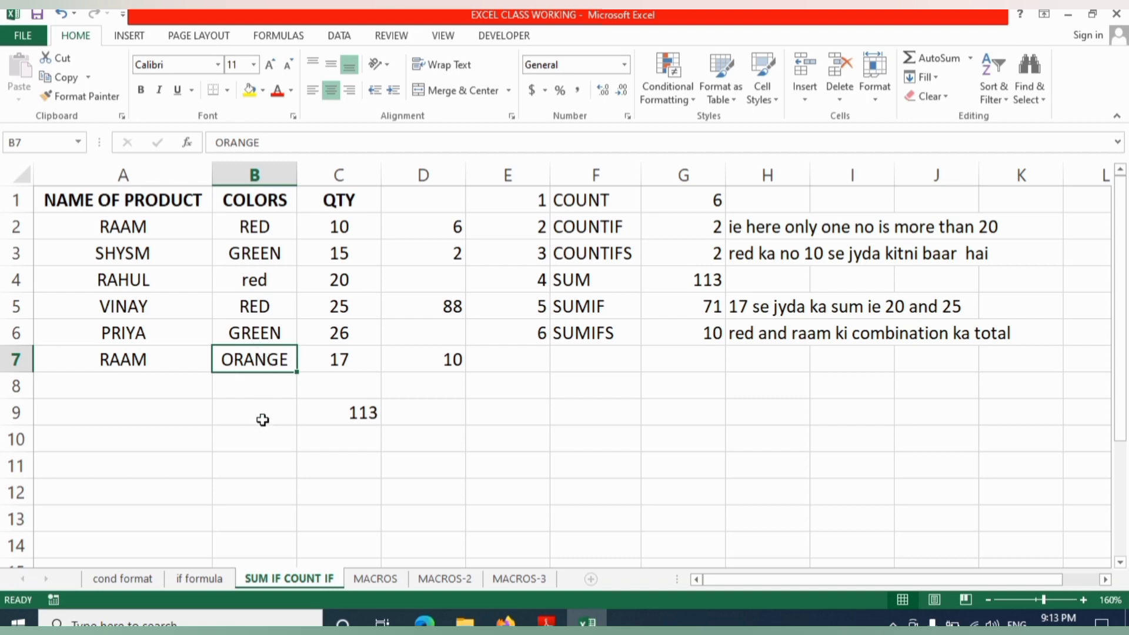
pyautogui.write('red')
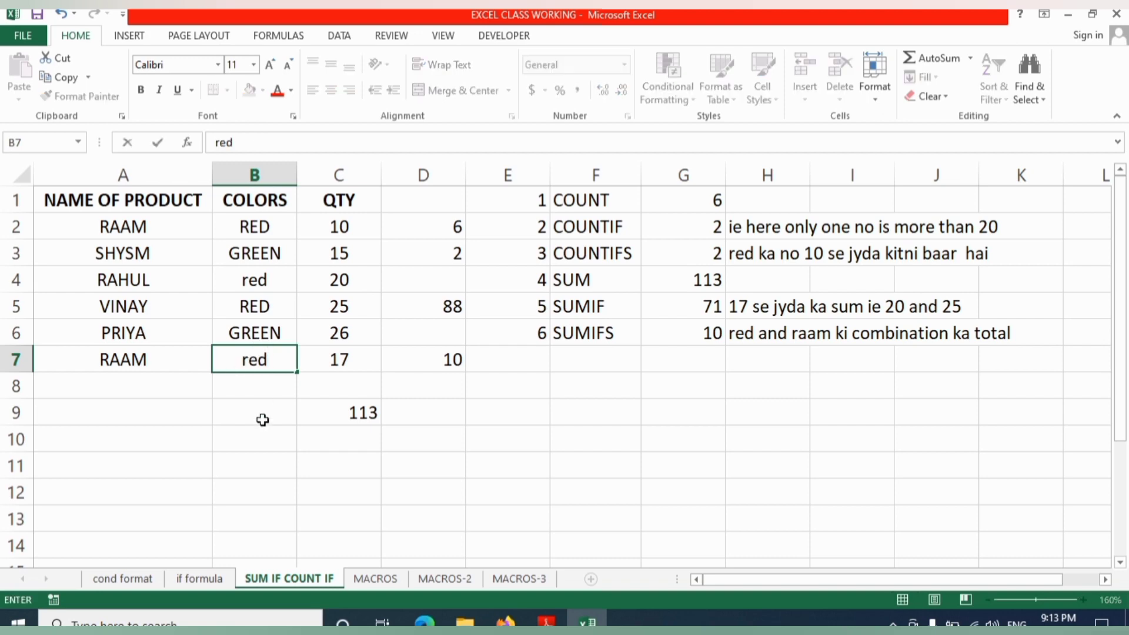
pyautogui.press('Return')
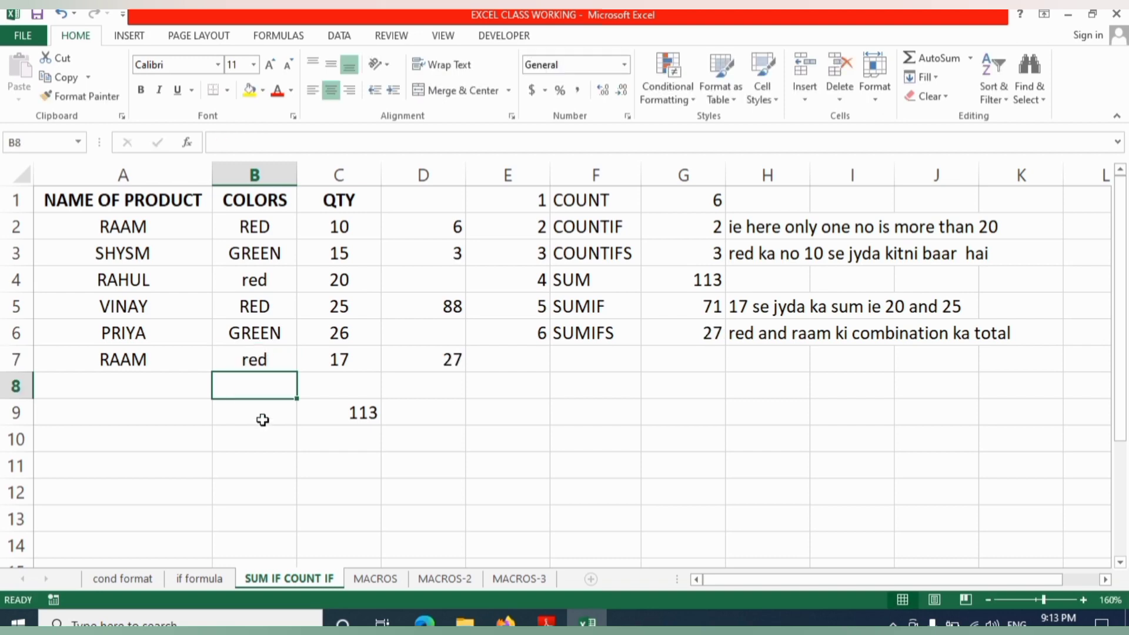
pyautogui.click(346, 229)
pyautogui.click(345, 362)
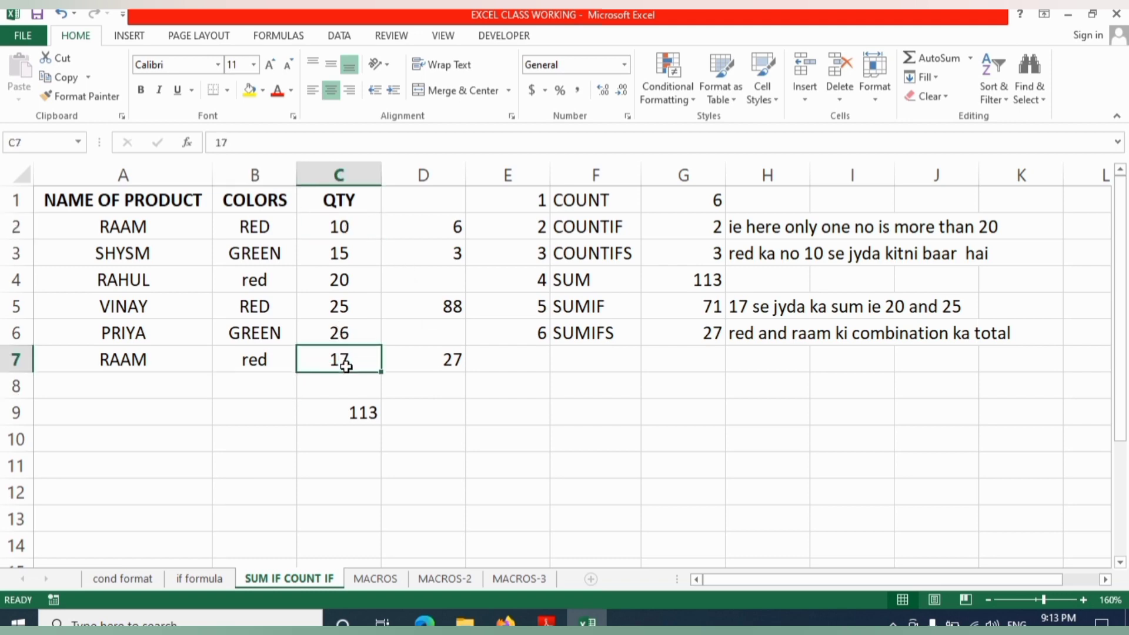